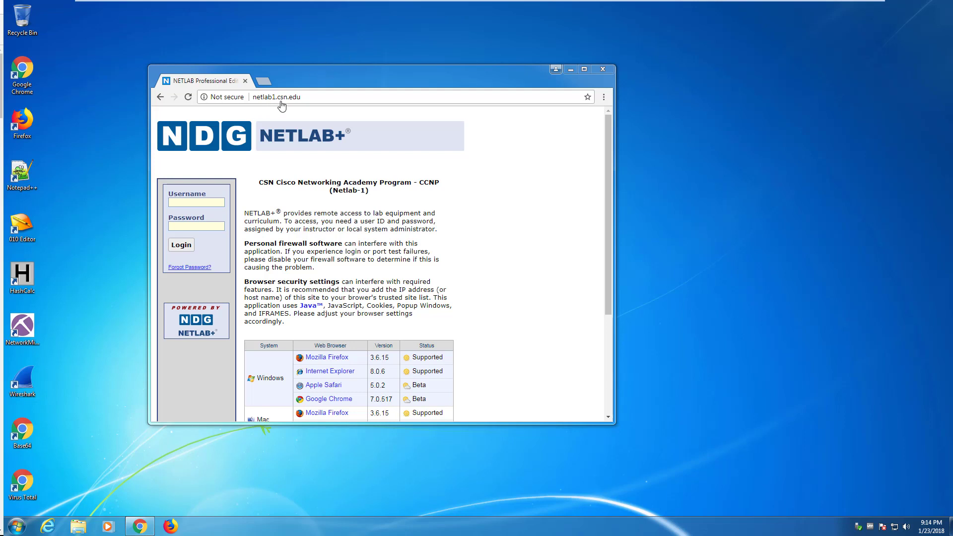
Step: Log in to netlab1.csn.edu in Chrome with the account username and password
click(305, 97)
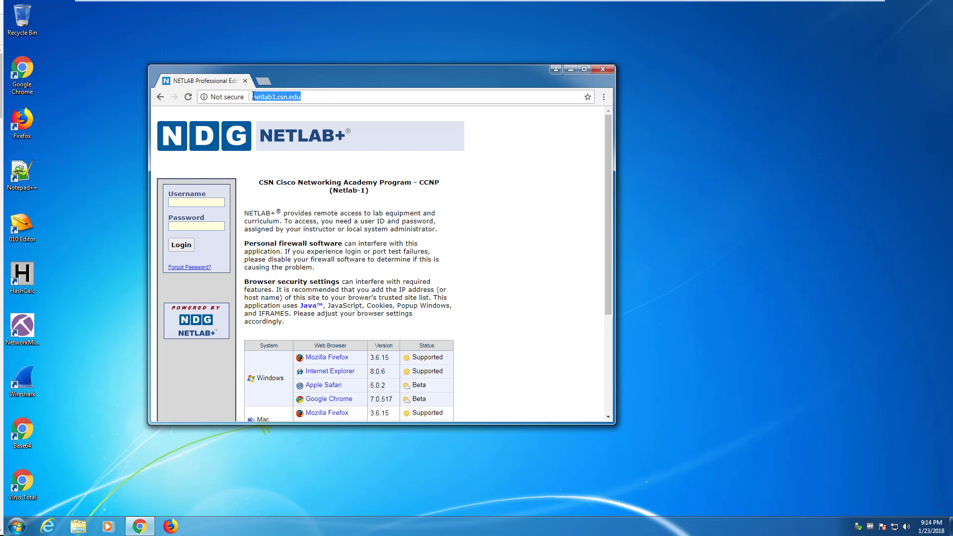
click(321, 93)
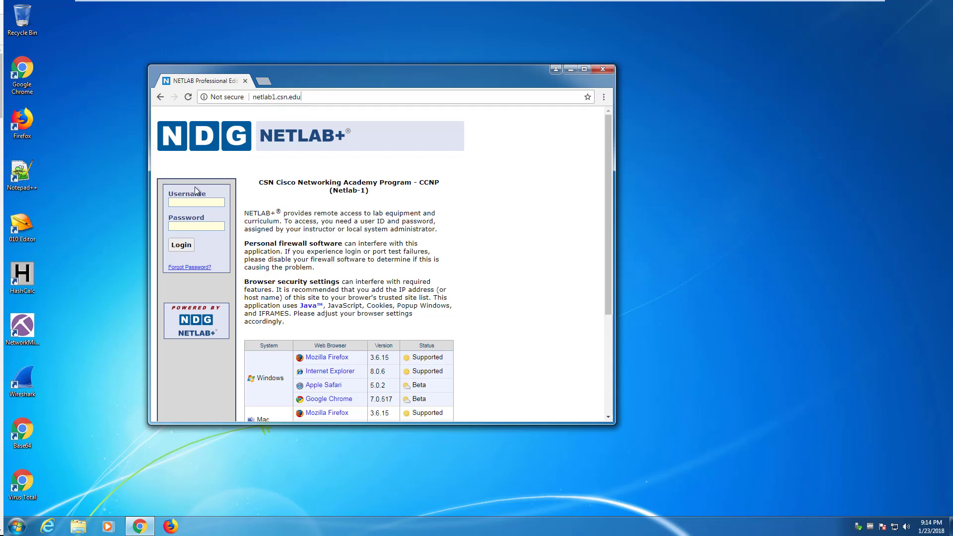
click(182, 203)
key(Tab)
text(**)
text(**)
key(Return)
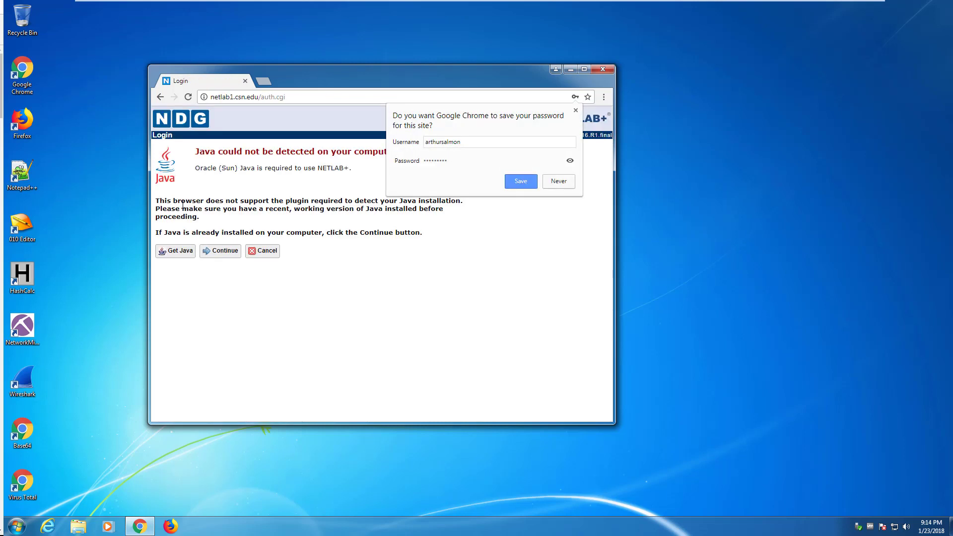
Step: Continue past the Java warning and set a new password for the account
click(575, 110)
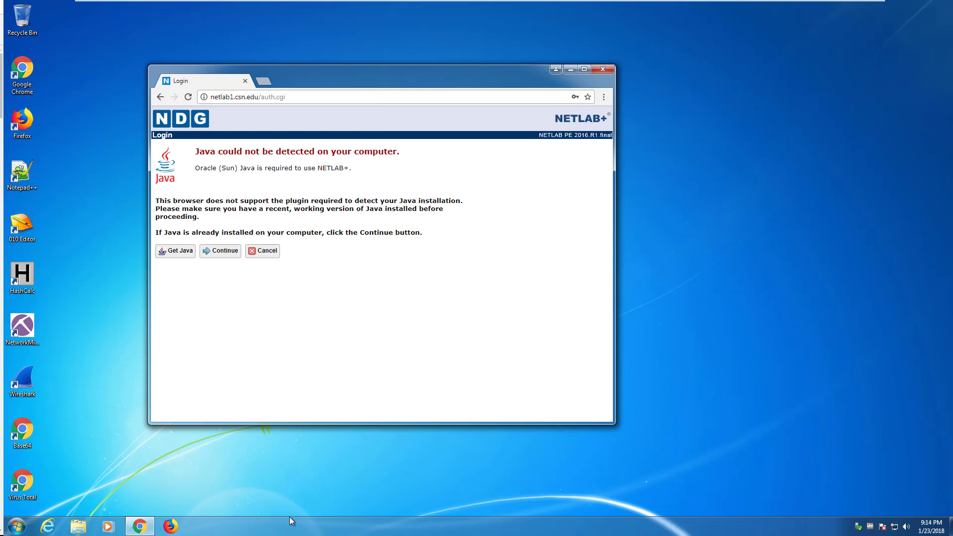
mouse_move(146, 530)
click(216, 251)
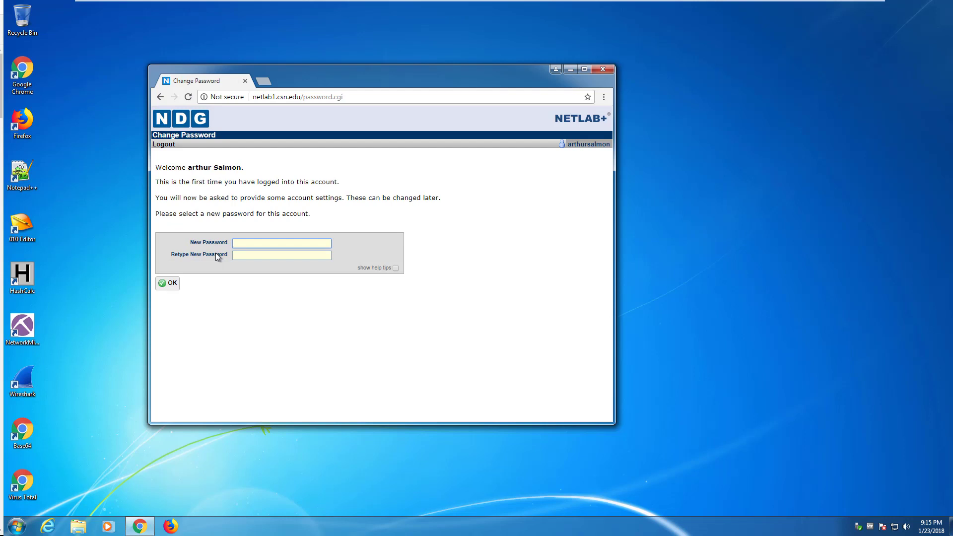
text(•••••••••)
key(Tab)
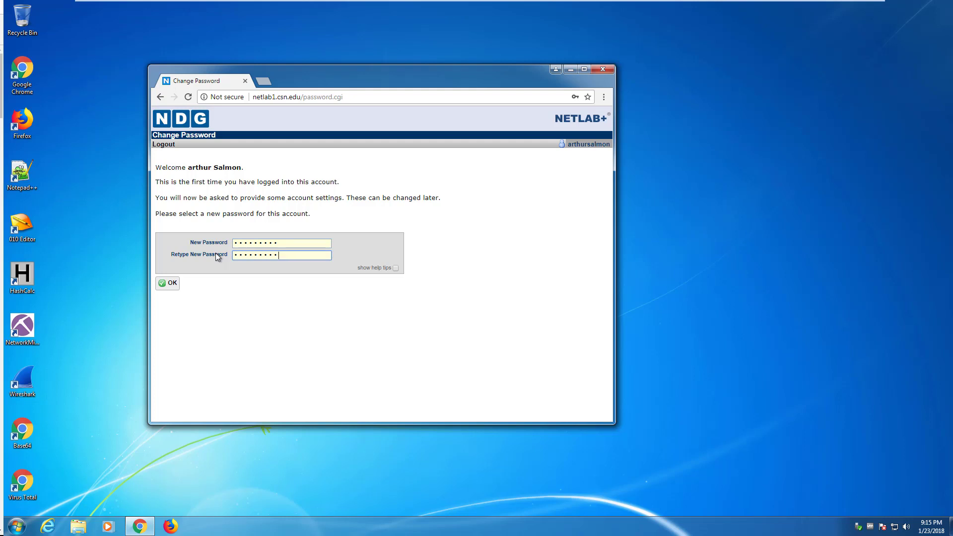
click(167, 285)
click(169, 284)
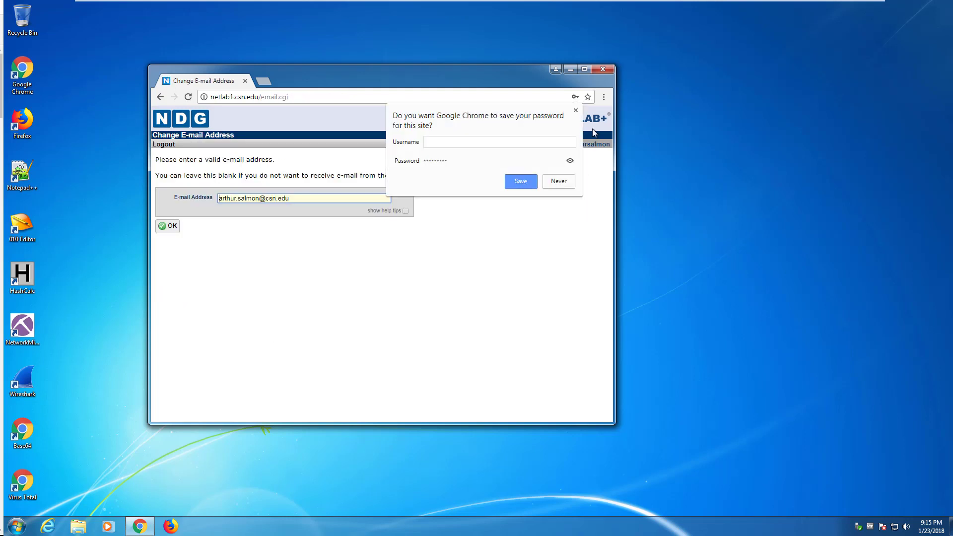
Step: Accept the account e-mail address on the Change E-mail Address page
click(575, 111)
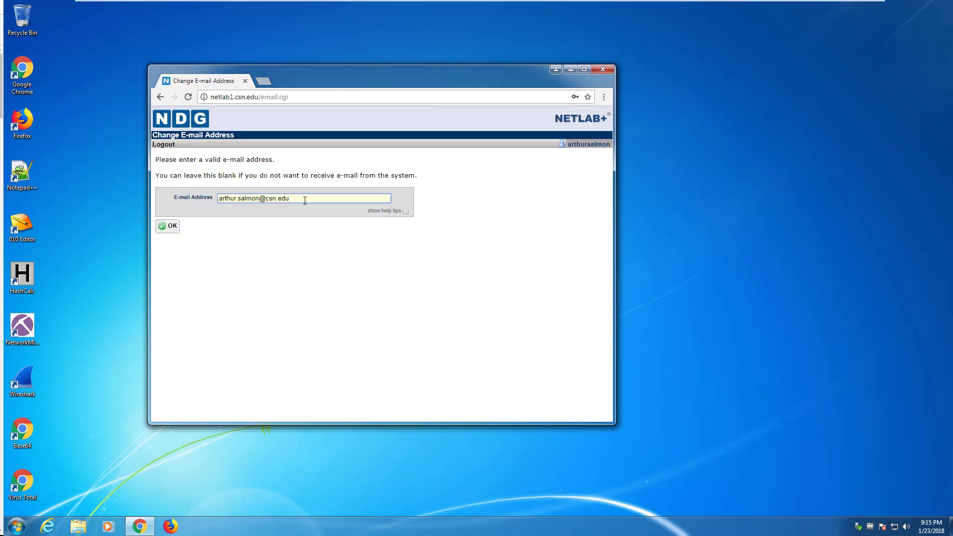
drag(304, 198, 208, 198)
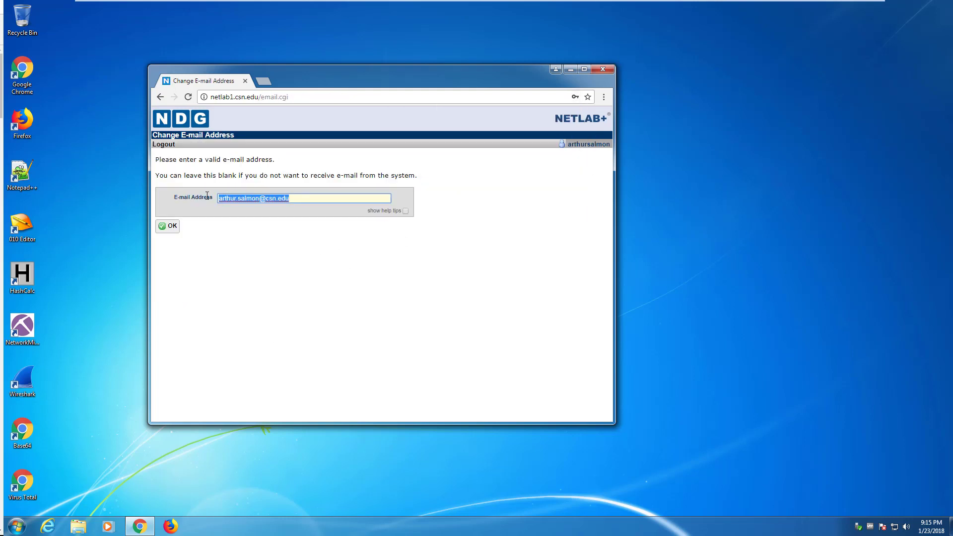
click(174, 229)
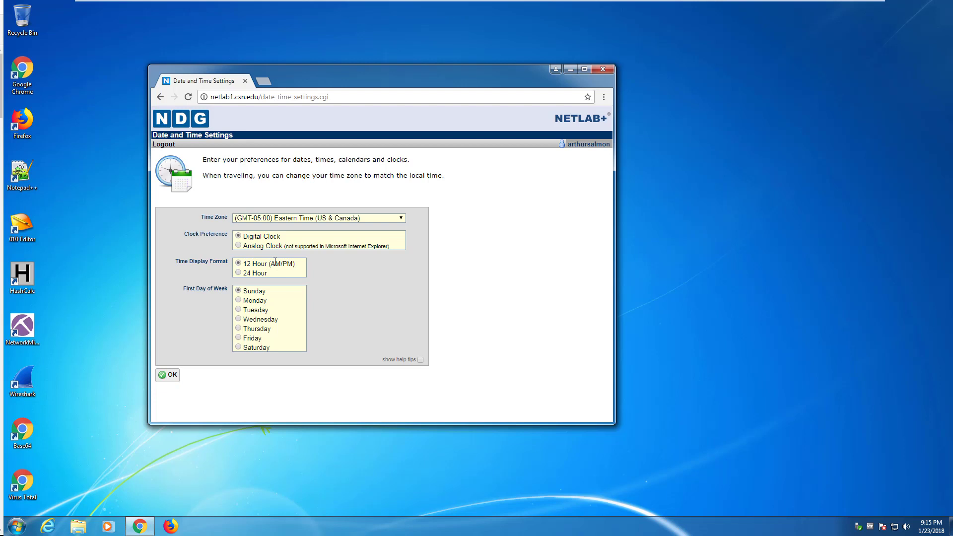
Step: Choose (GMT-08:00) Pacific Time (US & Canada) from the Time Zone list
click(245, 220)
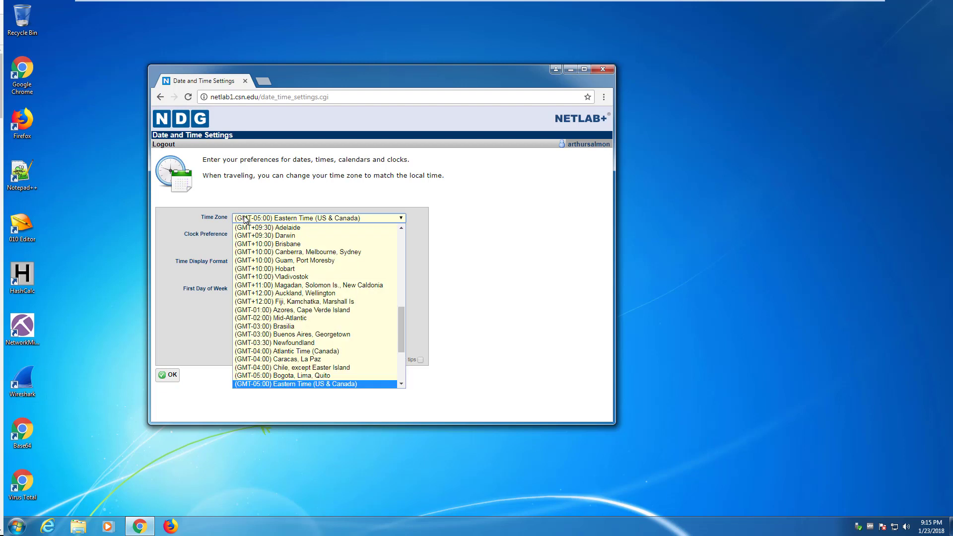
scroll(305, 287, down, 4)
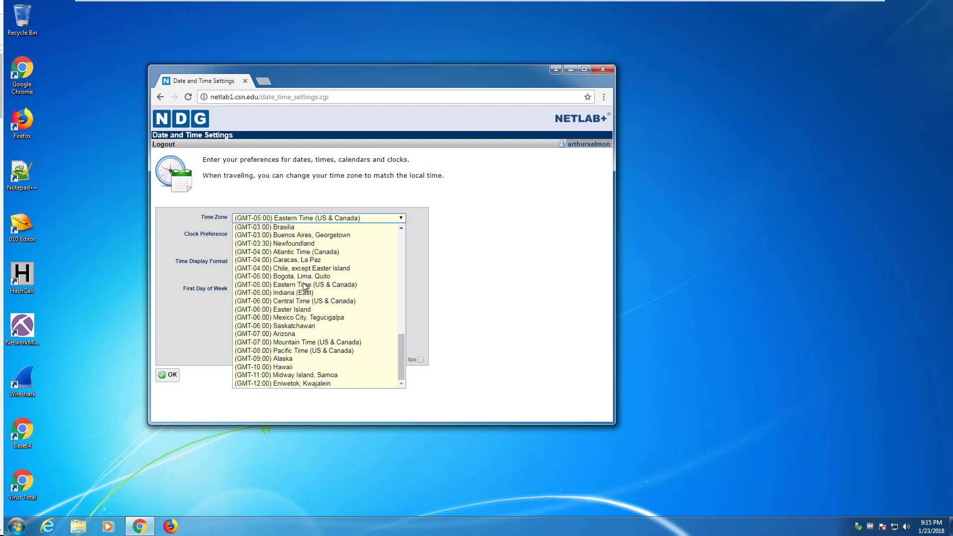
click(293, 350)
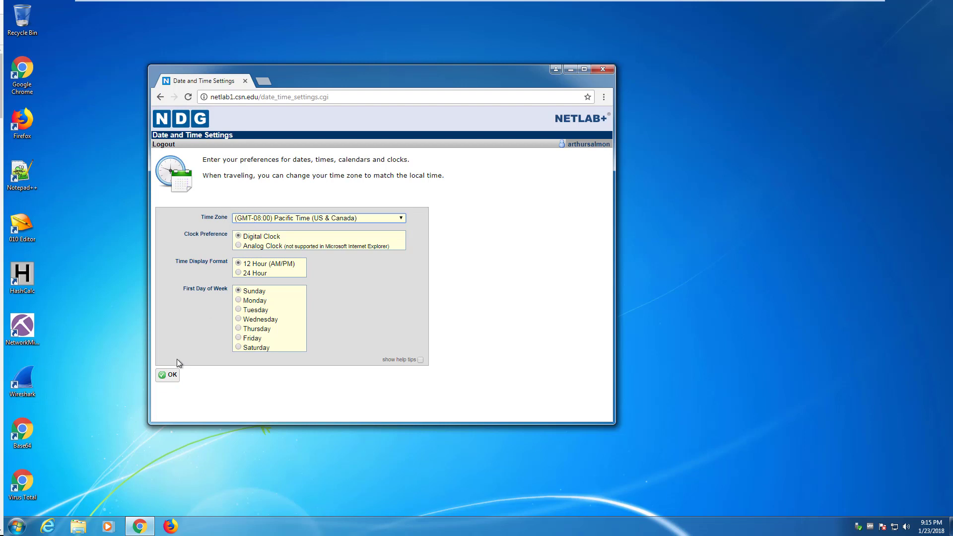
Step: Submit the date and time settings to load the Remote Access Test page
click(173, 375)
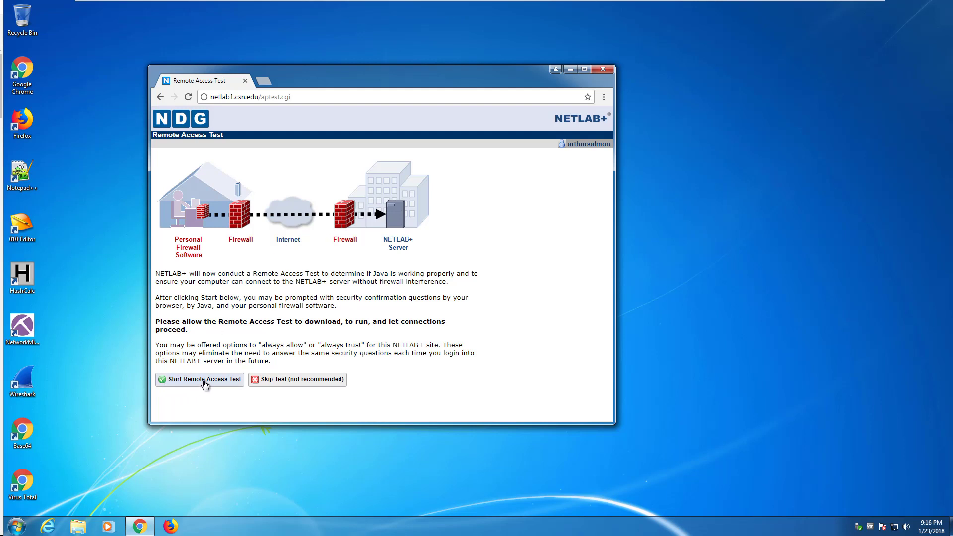
Step: Run the Remote Access Test's .jnlp launcher with Java and acknowledge the account is ready
click(204, 381)
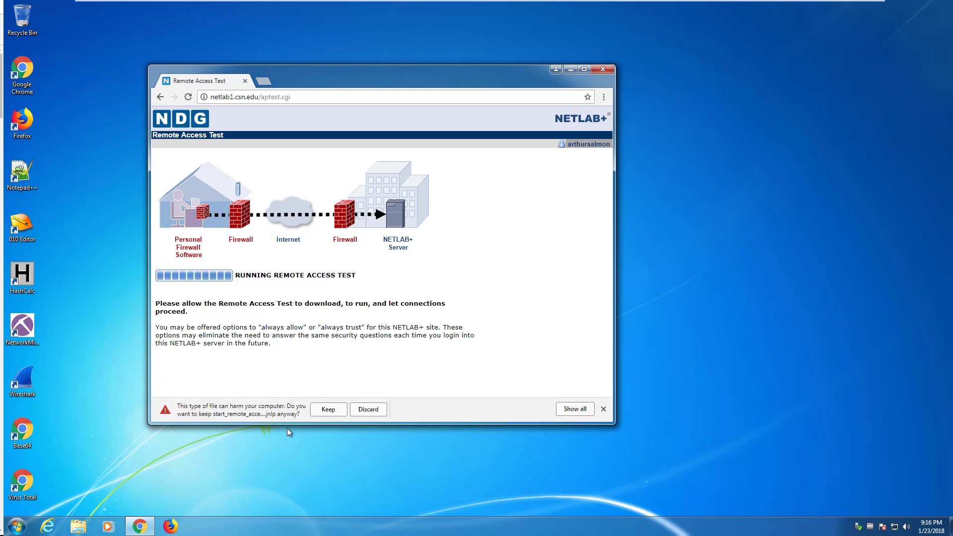
click(324, 410)
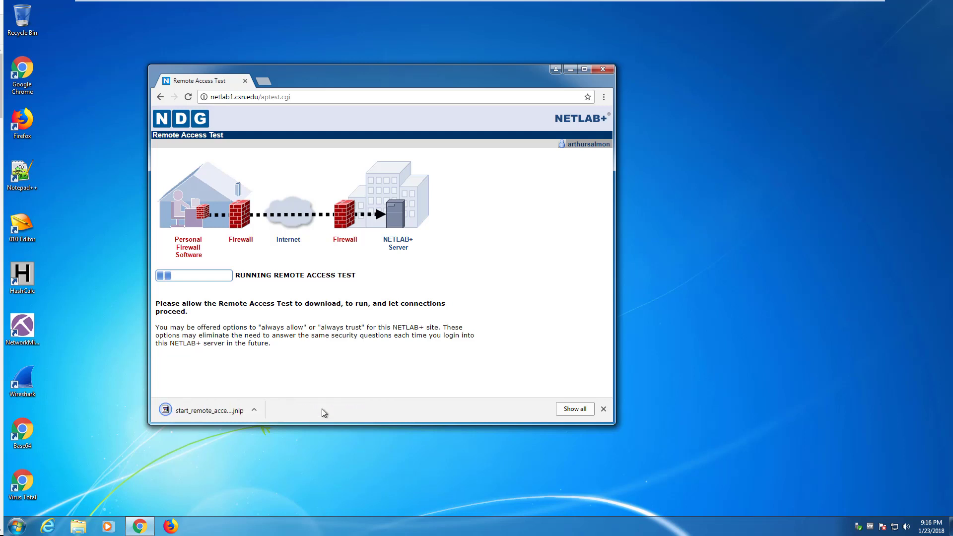
click(202, 411)
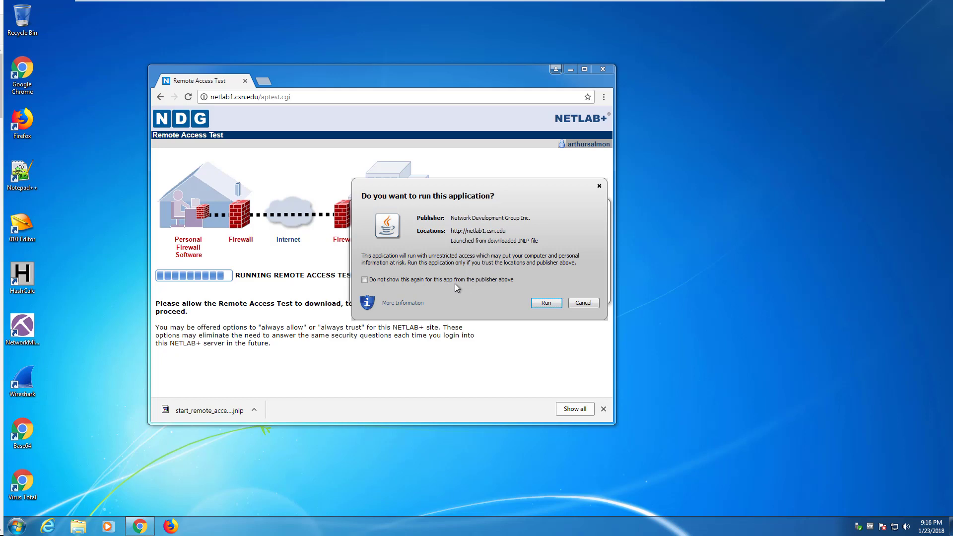
click(365, 281)
click(546, 303)
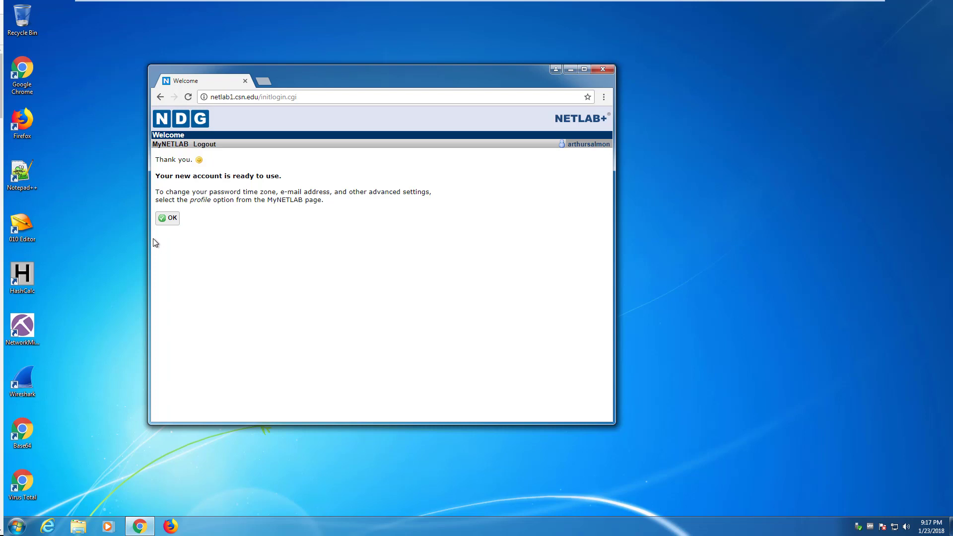
click(171, 227)
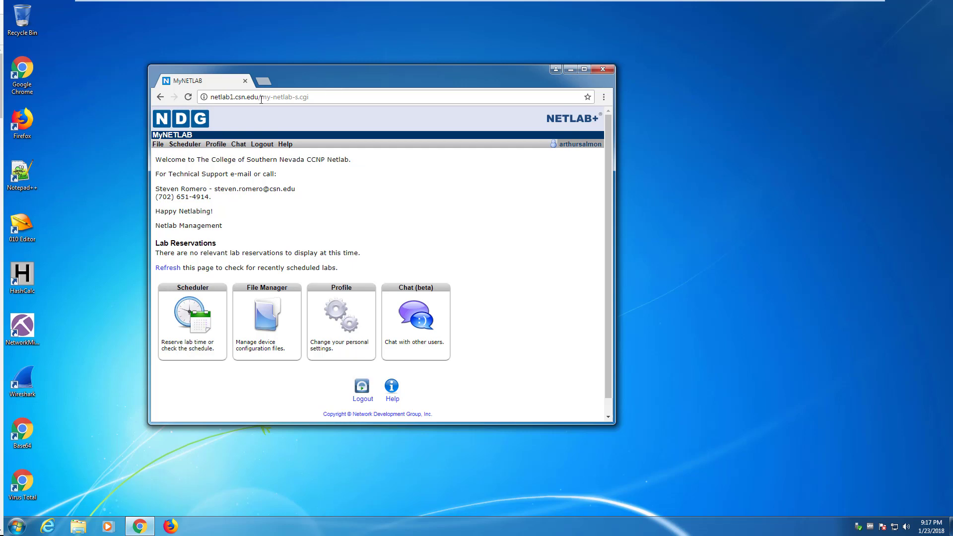
drag(261, 97, 188, 97)
key(ctrl+c)
Step: Close Chrome and load netlab1.csn.edu in Firefox, dismissing the default-browser prompt
click(602, 69)
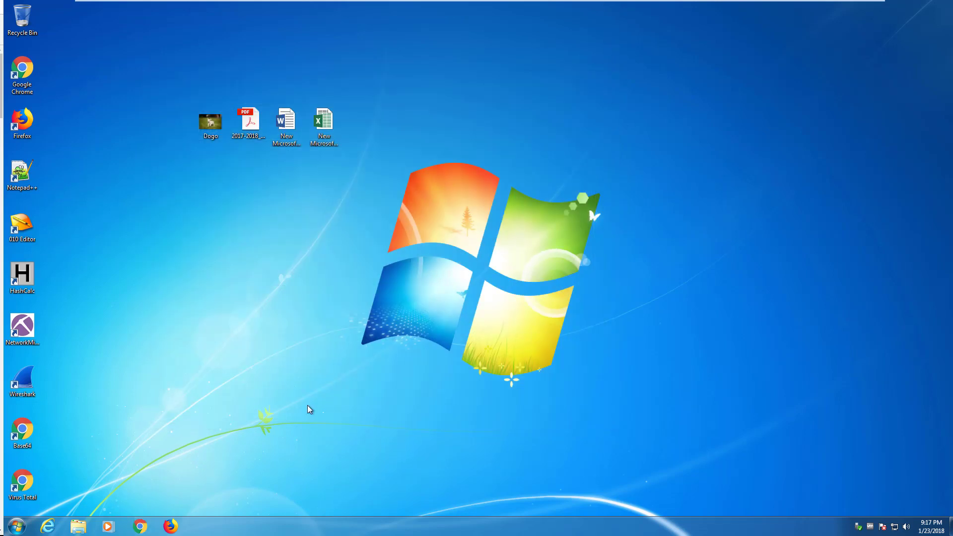
click(172, 525)
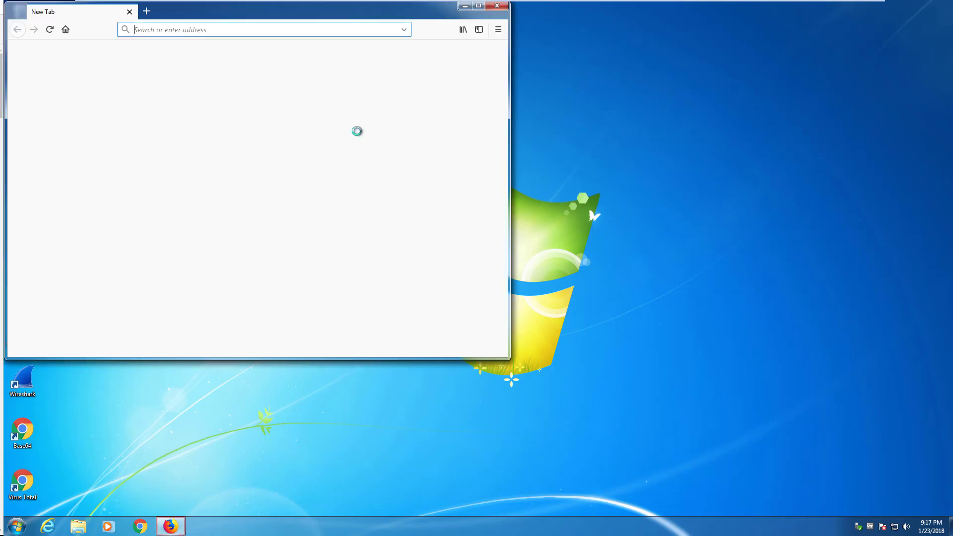
click(391, 149)
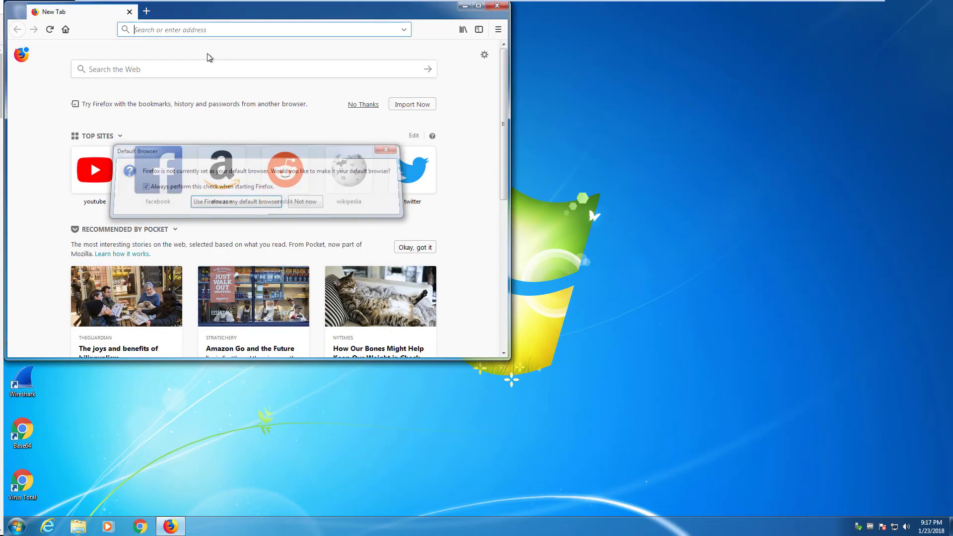
key(ctrl+v)
key(Return)
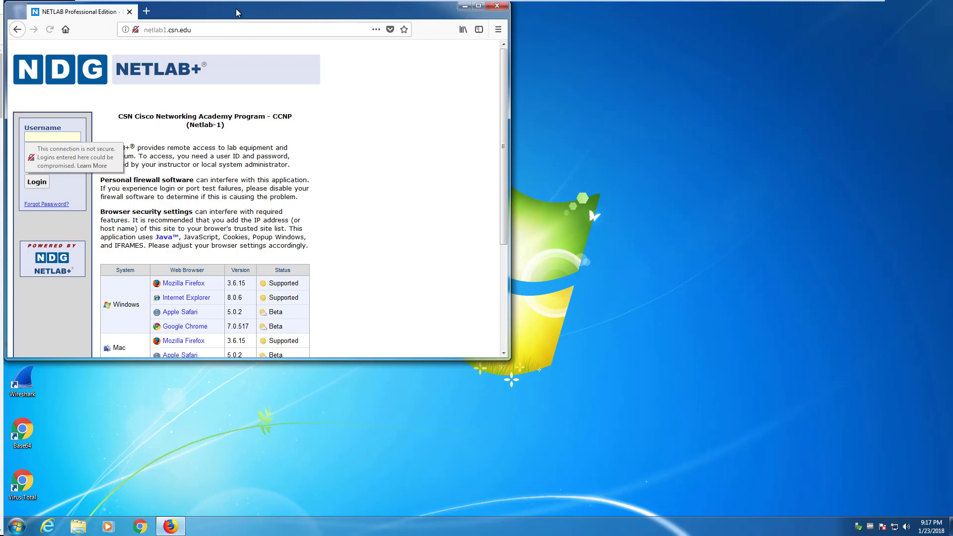
drag(235, 8, 466, 91)
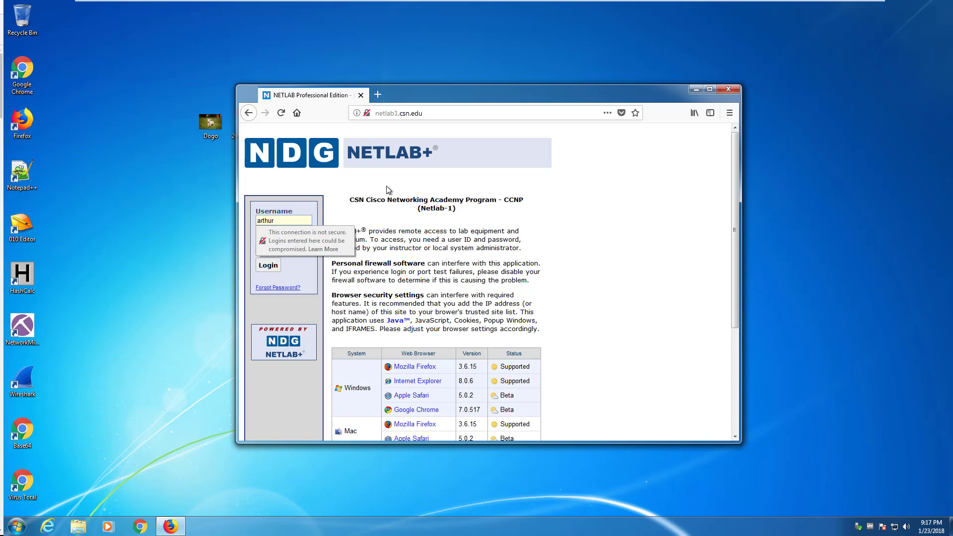
Step: Fill in the account username and password and check the site's connection security details
key(Tab)
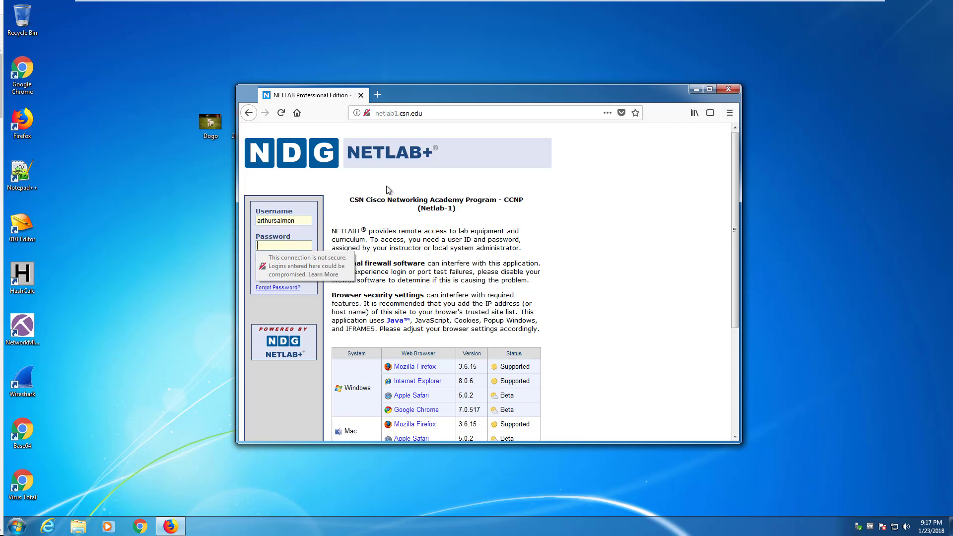
text(••••••)
click(368, 114)
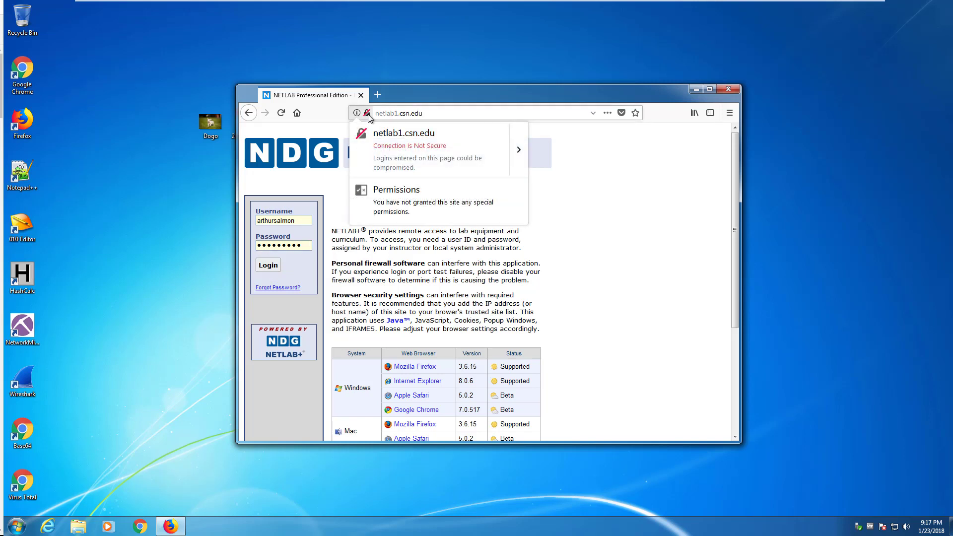
click(367, 114)
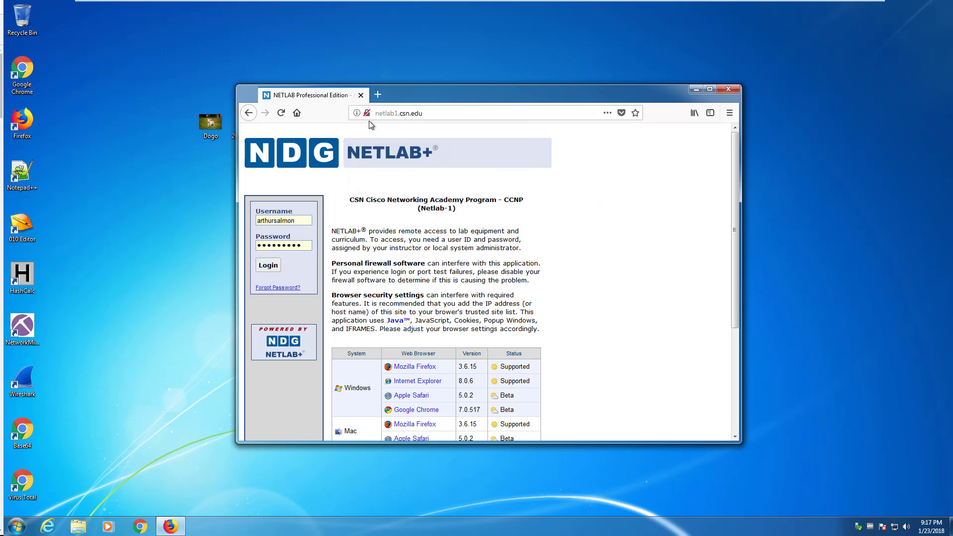
click(376, 113)
key(ctrl+c)
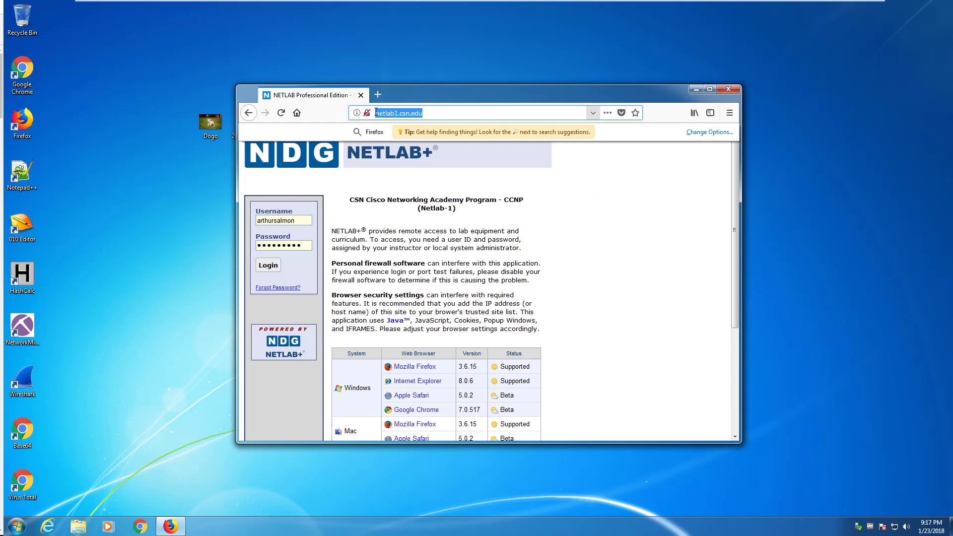
click(375, 113)
text(https:/)
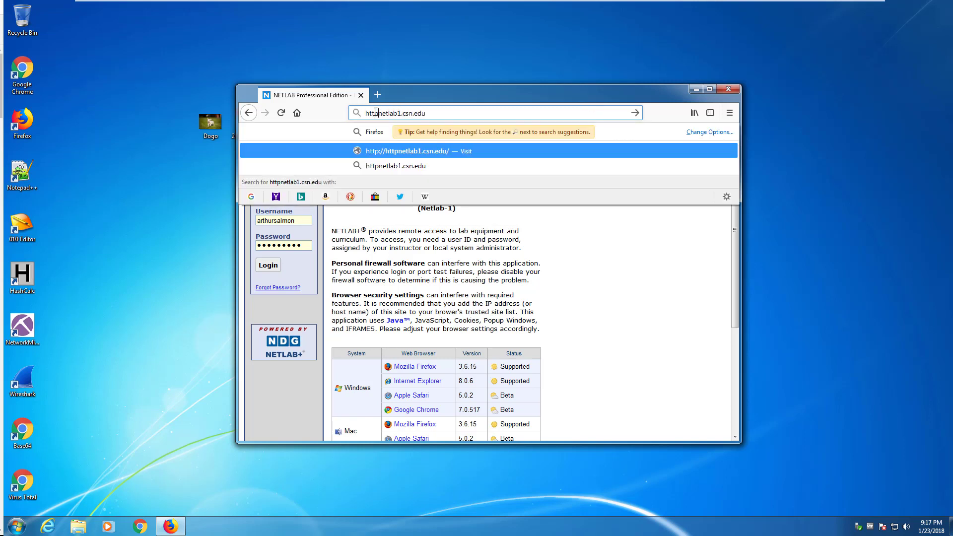
text(/)
key(Return)
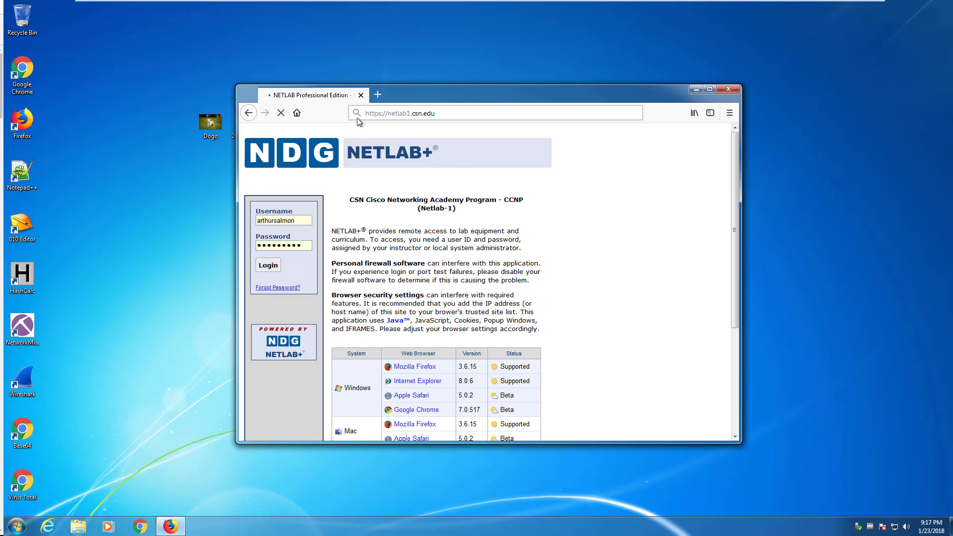
double_click(377, 113)
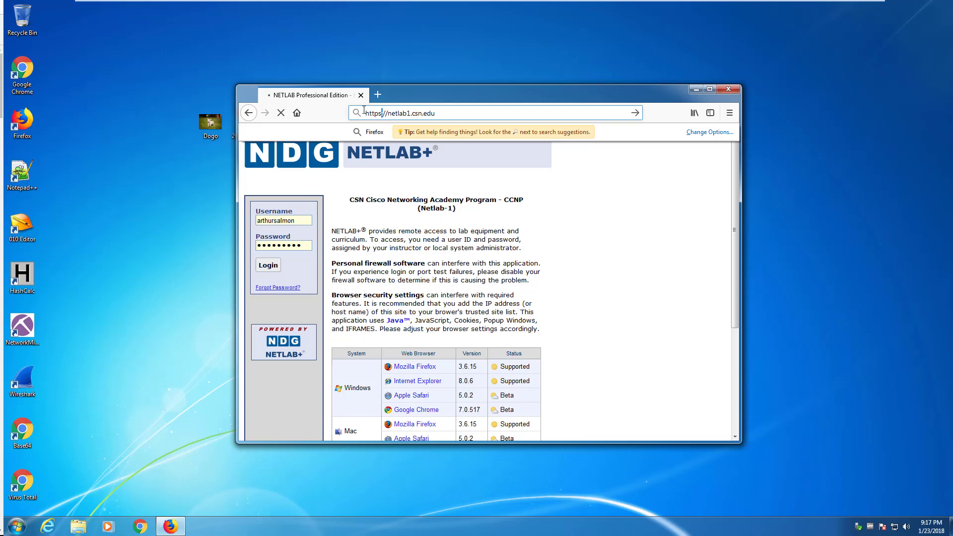
text(http)
key(Return)
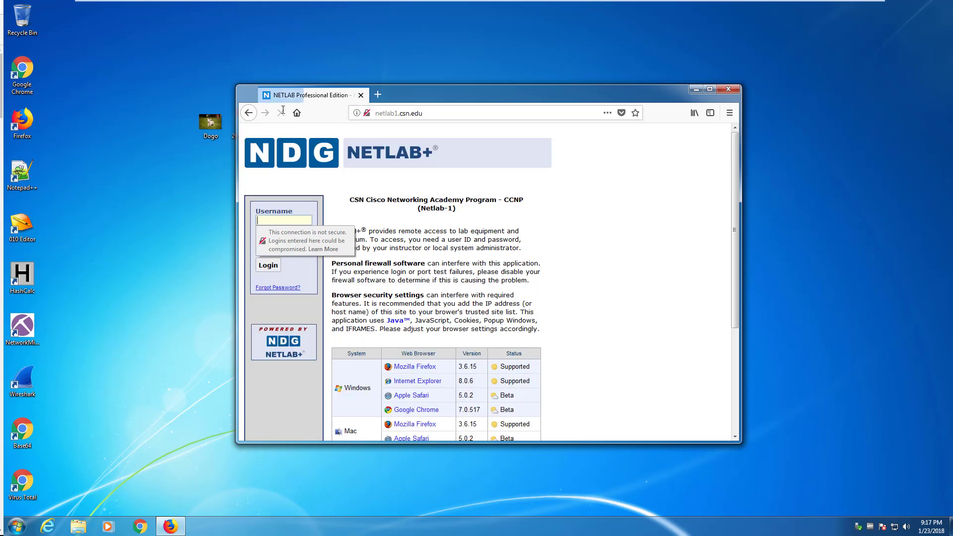
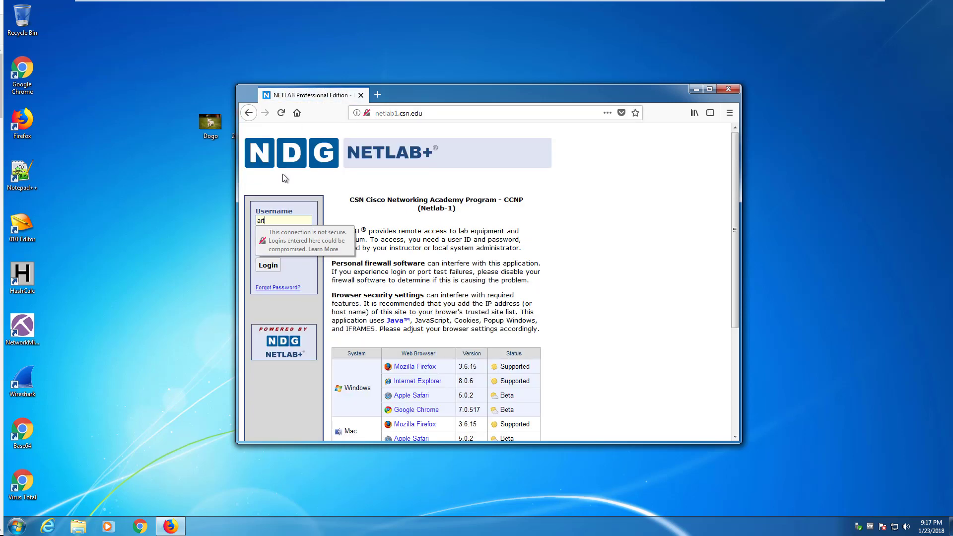
Step: Log in with the account username and password
key(Tab)
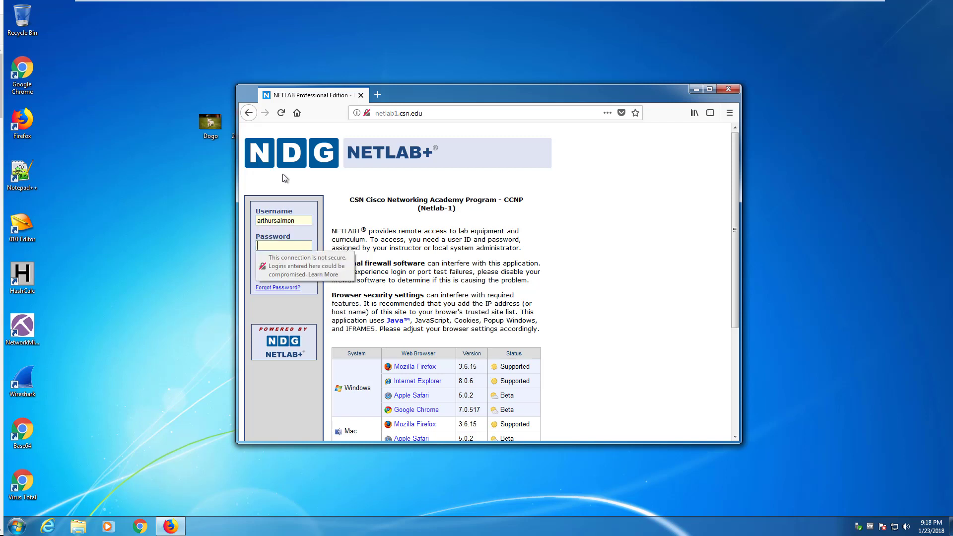
text(•••••••••)
key(Return)
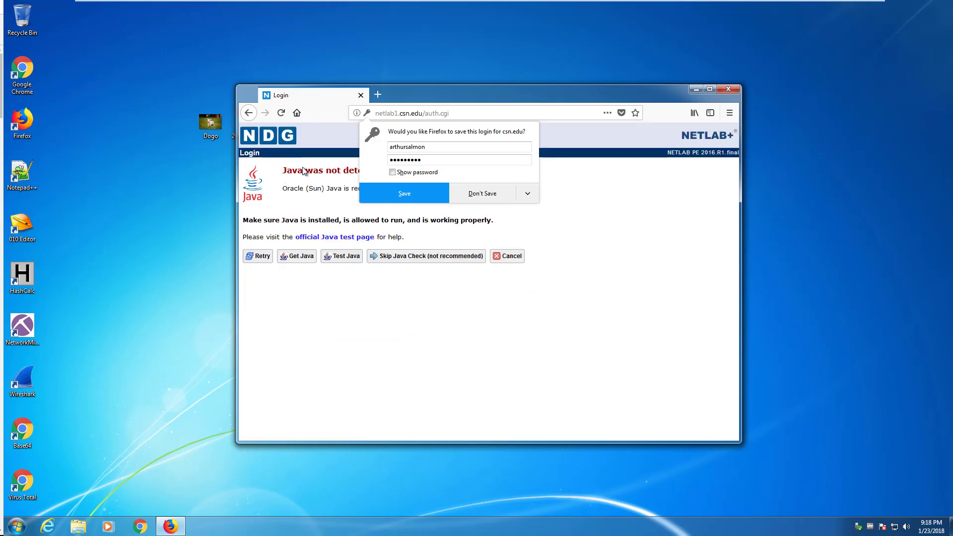
Step: Decline saving the login in Firefox and choose Skip Java Check (not recommended)
click(488, 193)
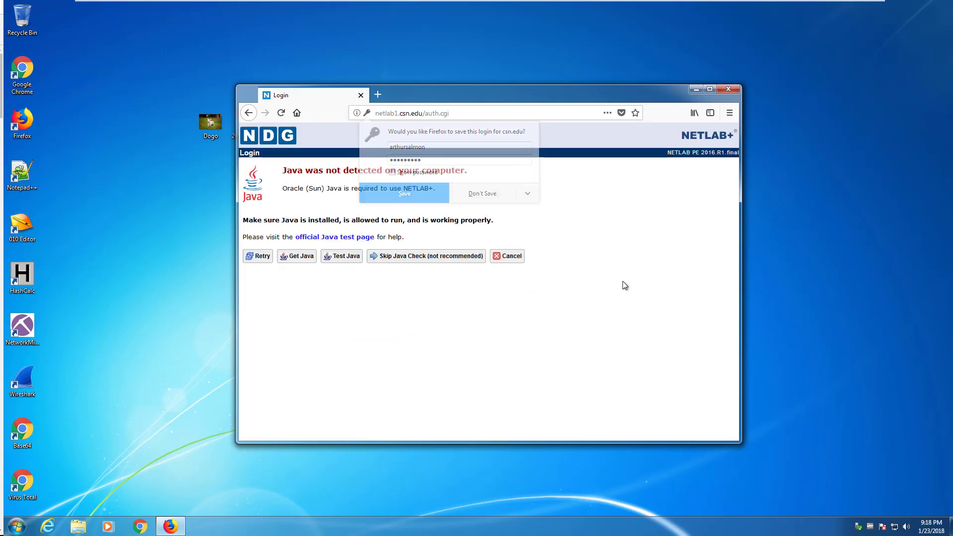
drag(293, 171, 397, 173)
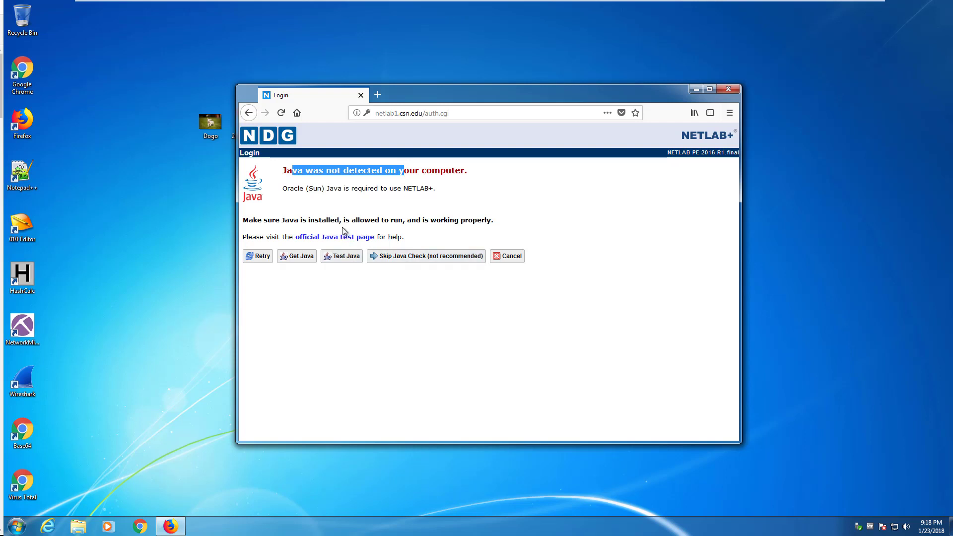
click(406, 260)
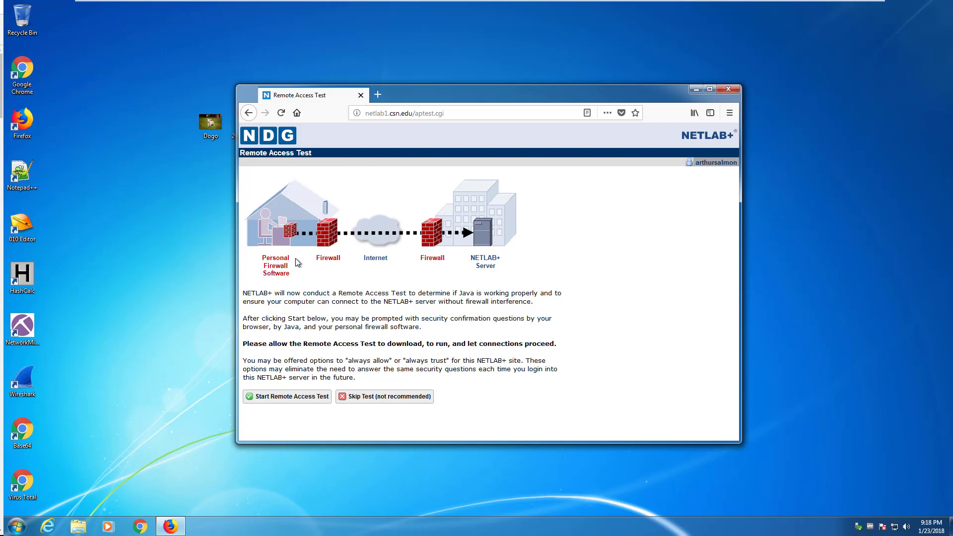
Step: Start the Remote Access Test, open the JNLP with Java, and run it without future prompts
click(296, 398)
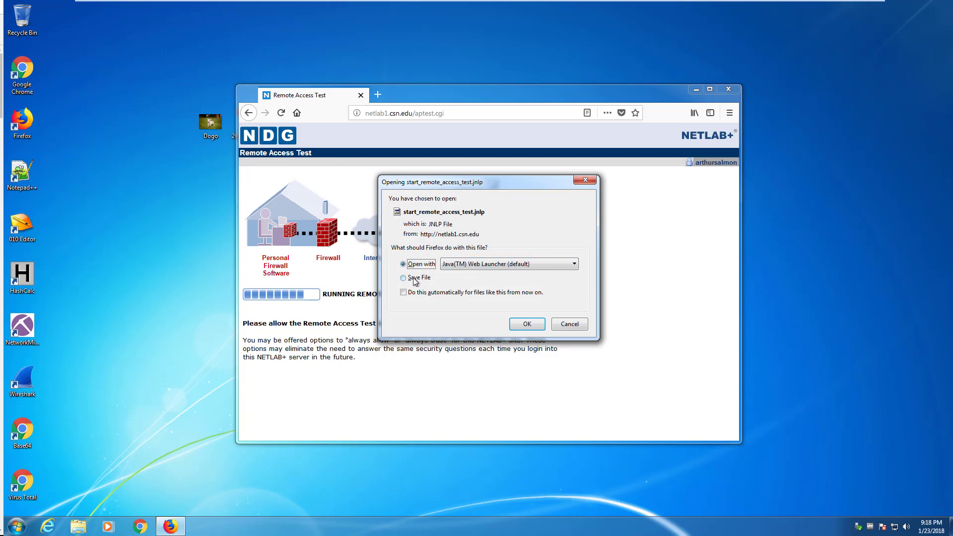
click(525, 323)
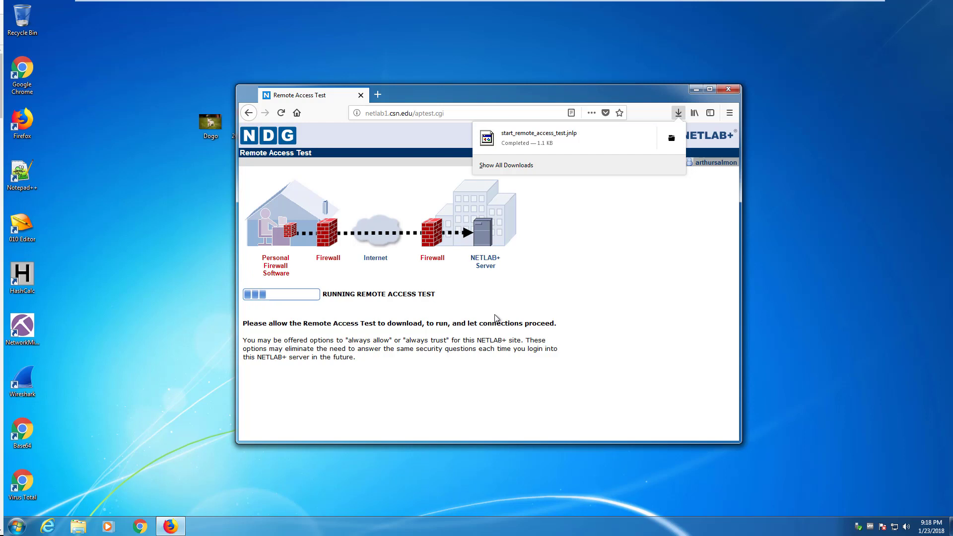
click(423, 279)
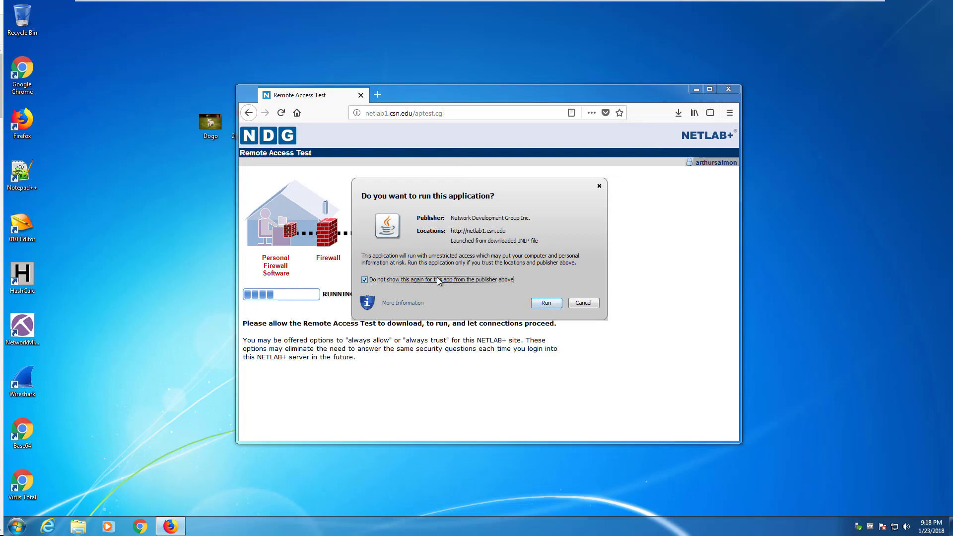
click(546, 303)
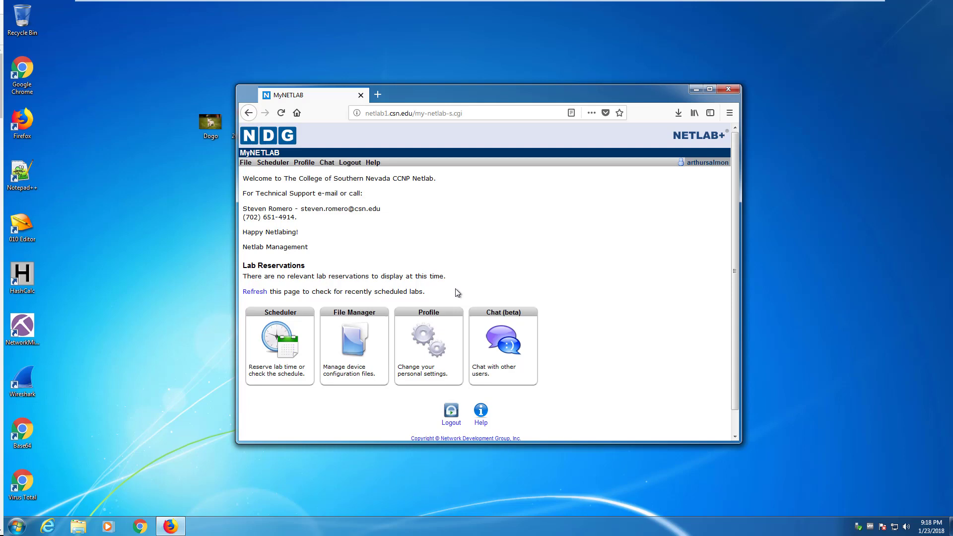
Step: Close Firefox, open netlab1.csn.edu in Internet Explorer, and log in
click(726, 90)
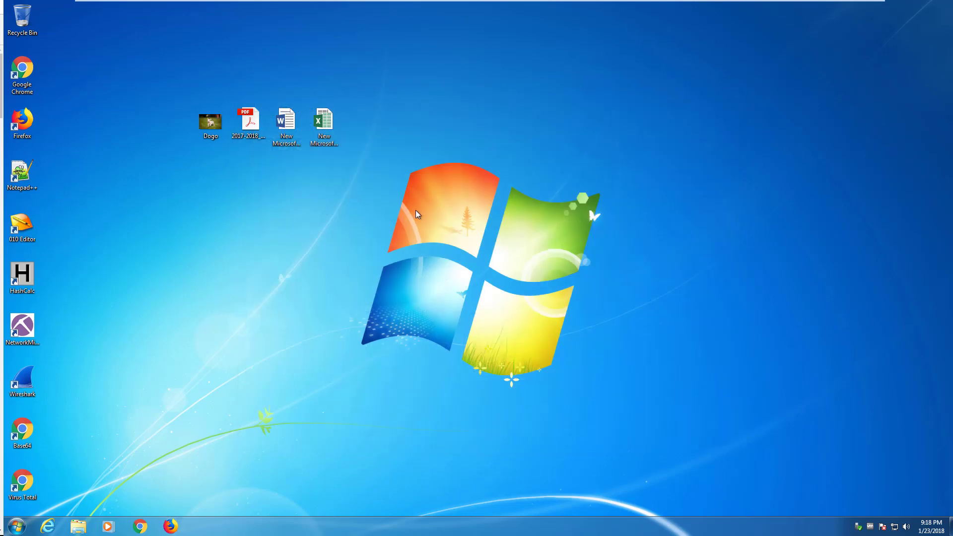
click(48, 525)
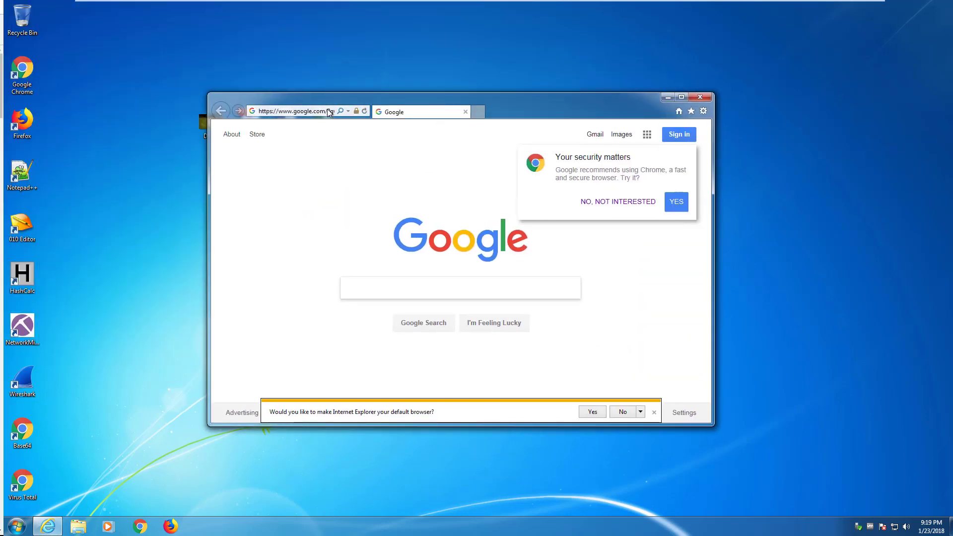
click(327, 111)
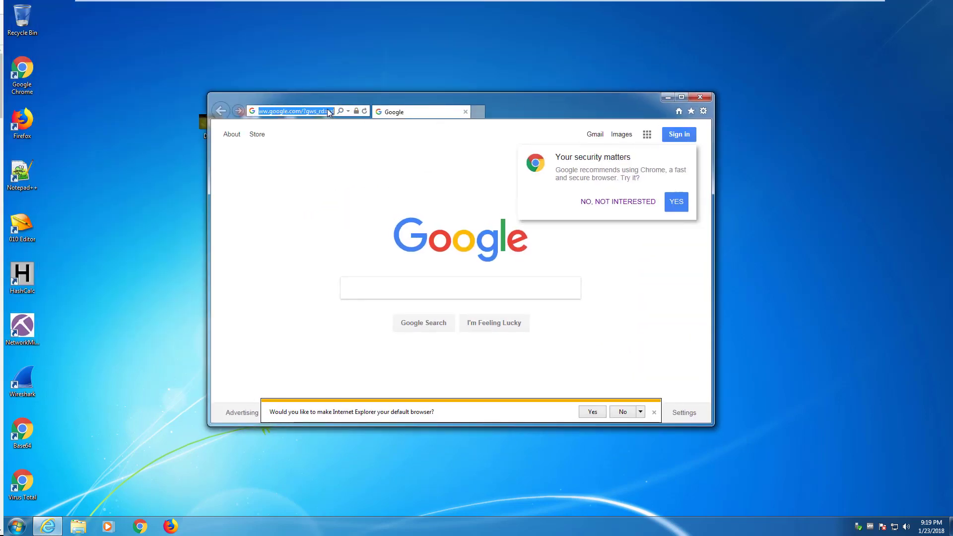
key(ctrl+v)
key(Return)
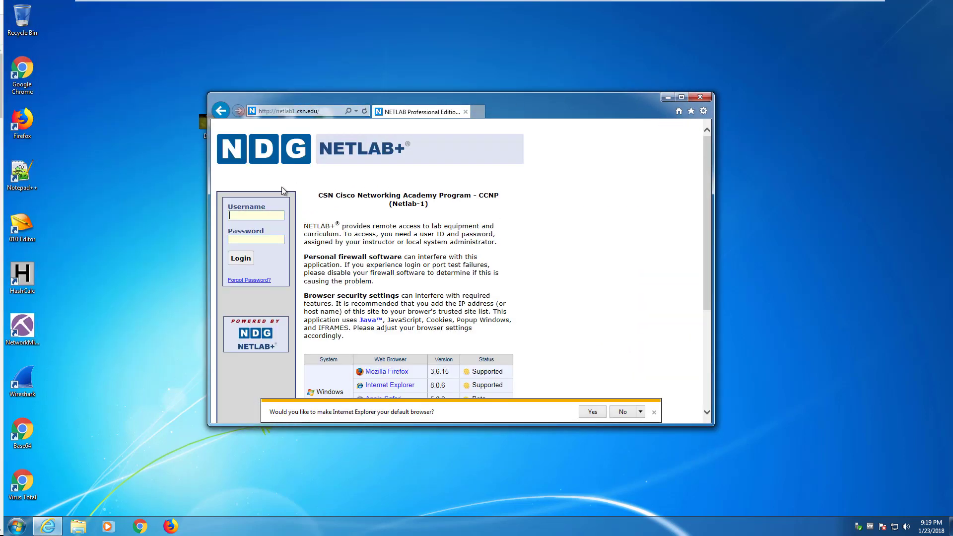
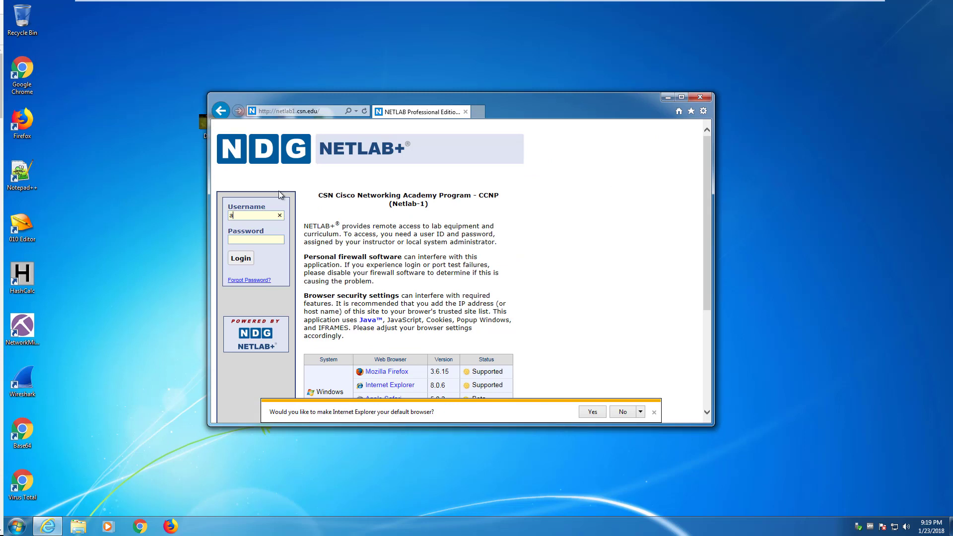
key(Tab)
text(••••••••)
key(Return)
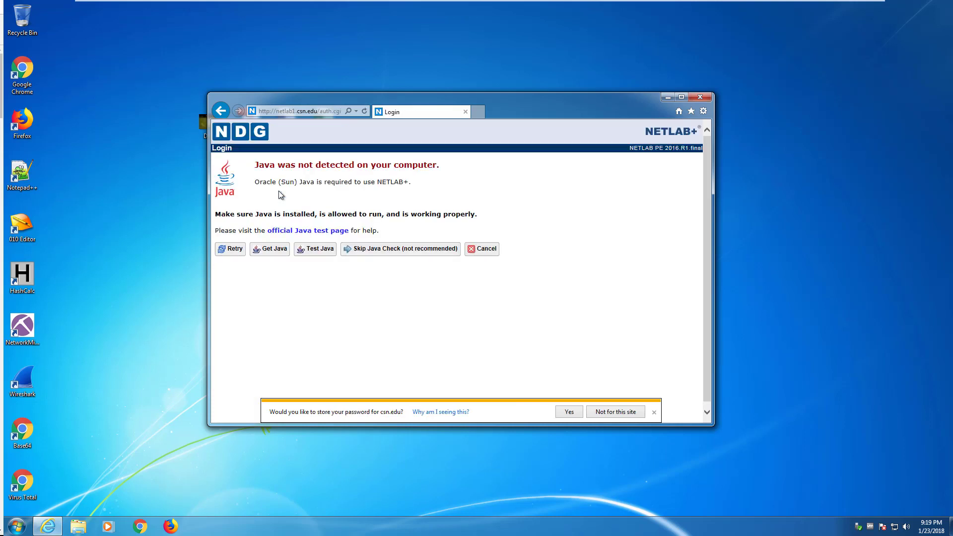
Step: Allow the Java add-on, acknowledge Login failed, and sign in again
click(654, 413)
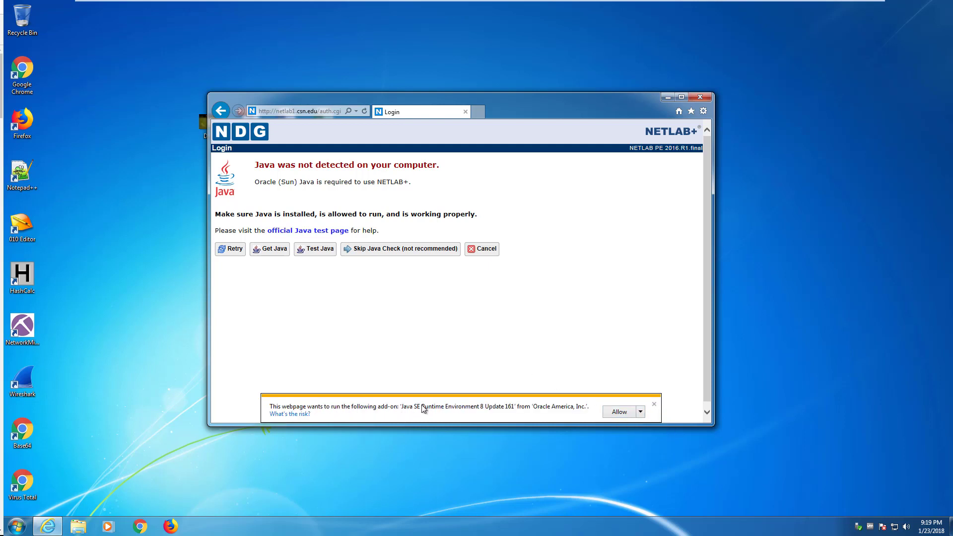
click(615, 409)
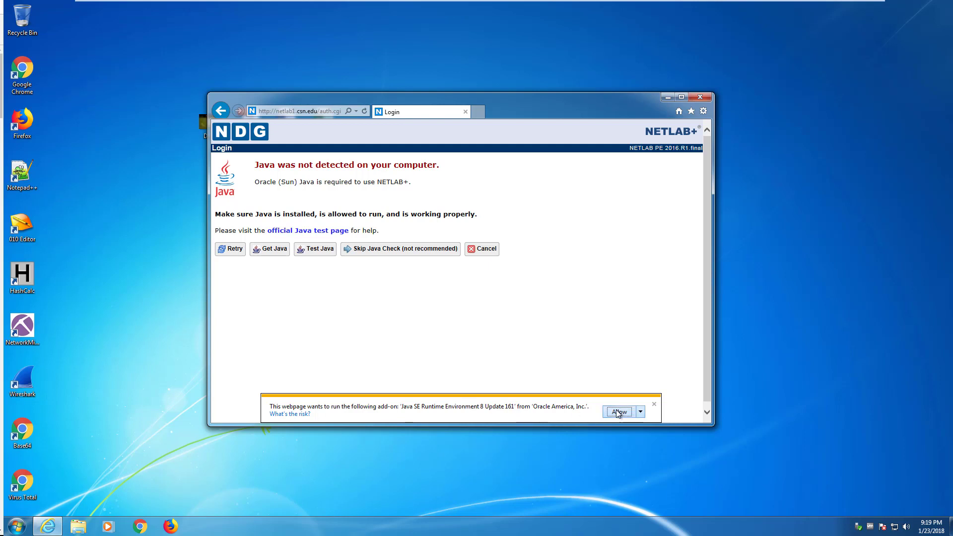
click(335, 204)
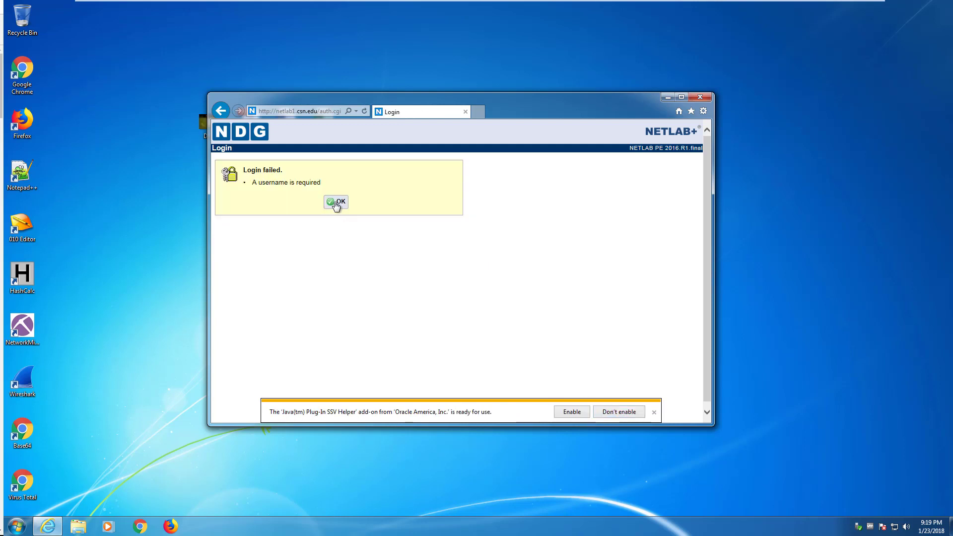
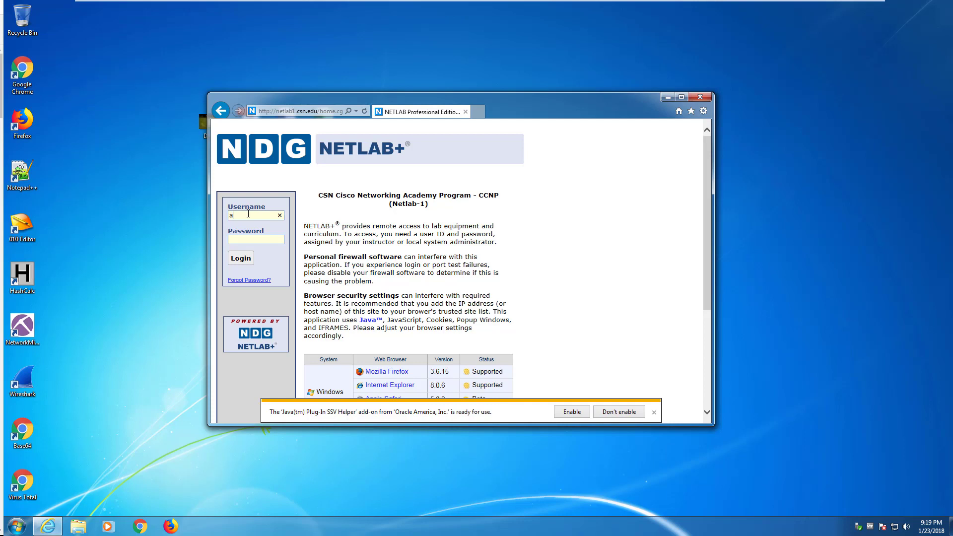
text(•••••••••••)
key(Return)
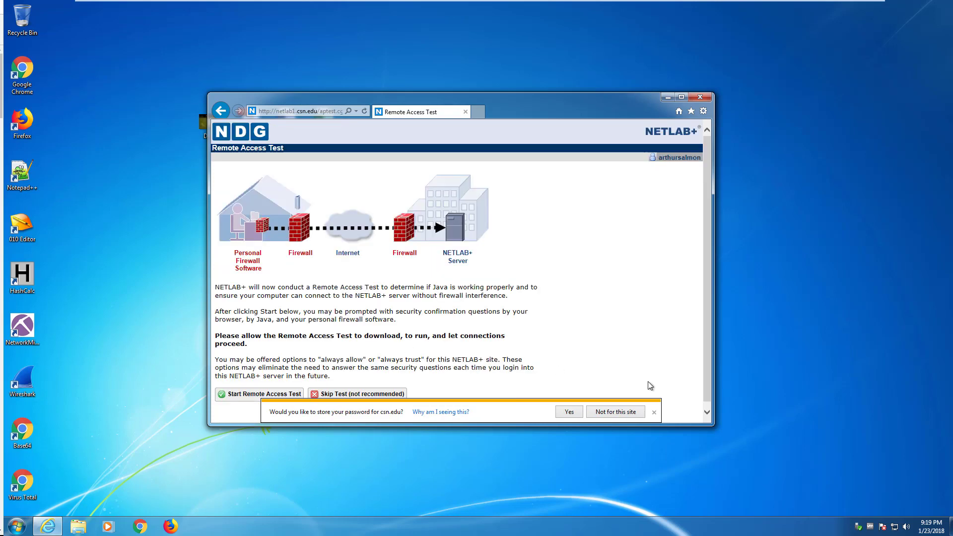
Step: Clear the browser notification bars and run the Remote Access Test, trusting its publisher permanently
click(654, 412)
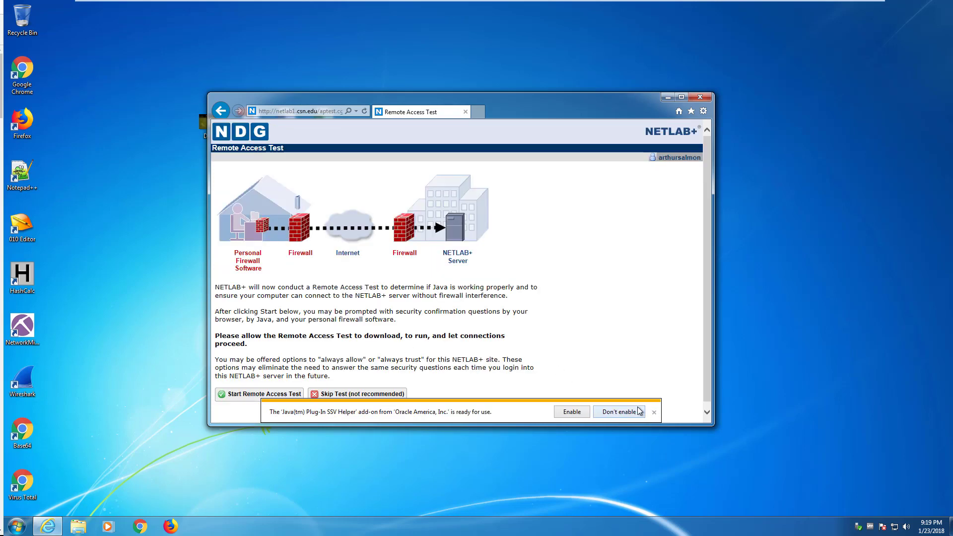
click(654, 412)
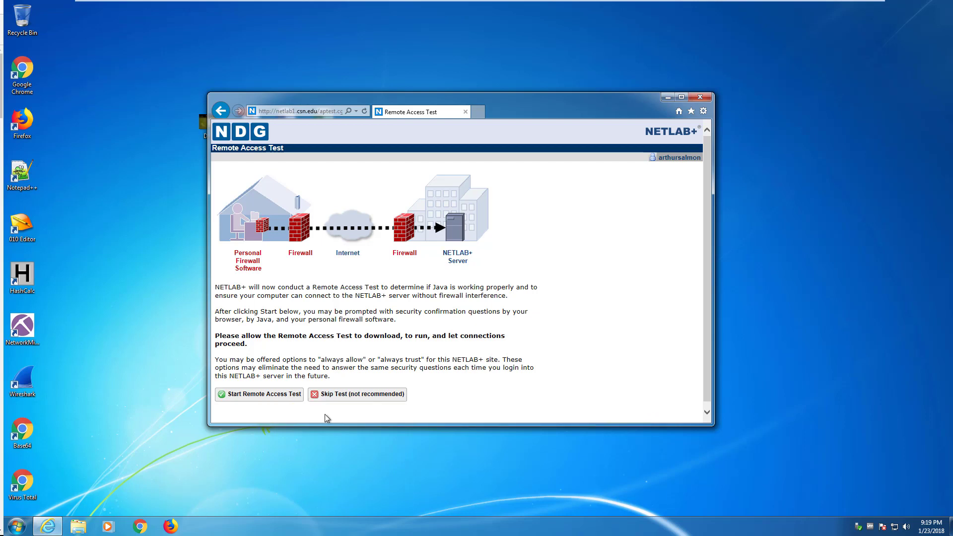
click(260, 395)
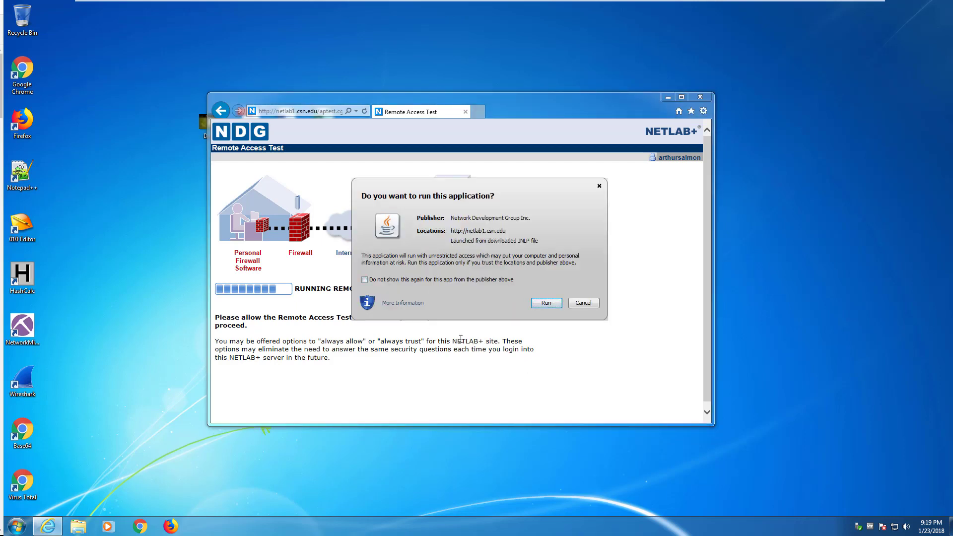
click(426, 281)
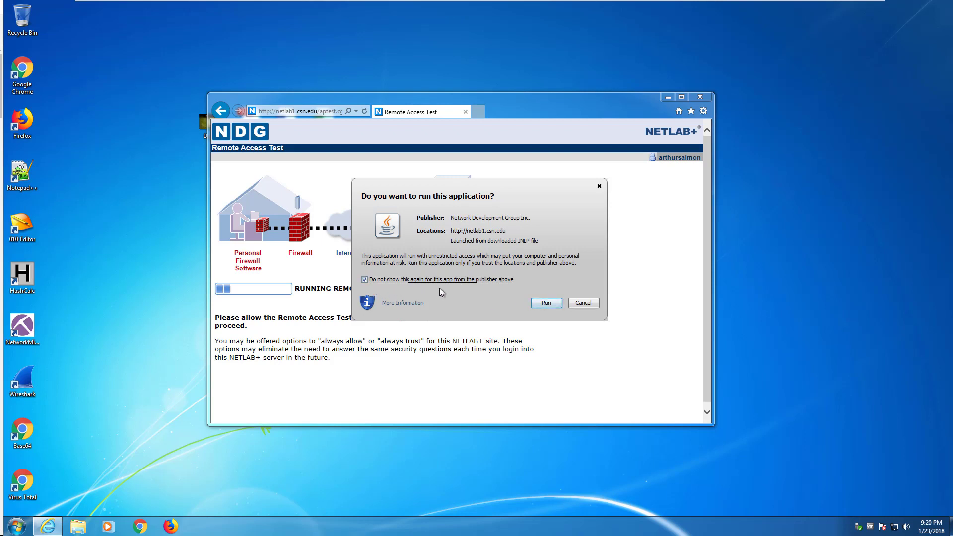
click(545, 302)
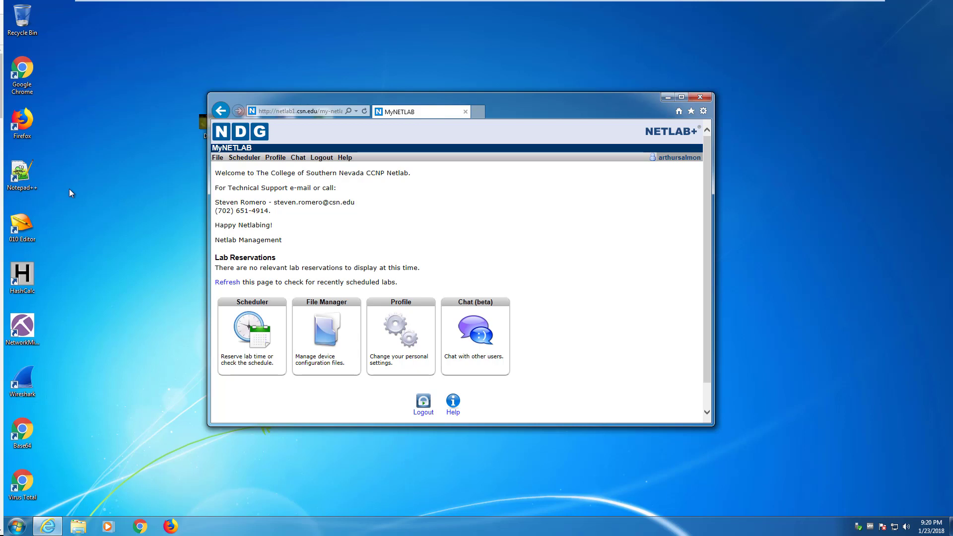
Step: Open the Scheduler from MyNETLAB once the Remote Access Test completes
click(243, 338)
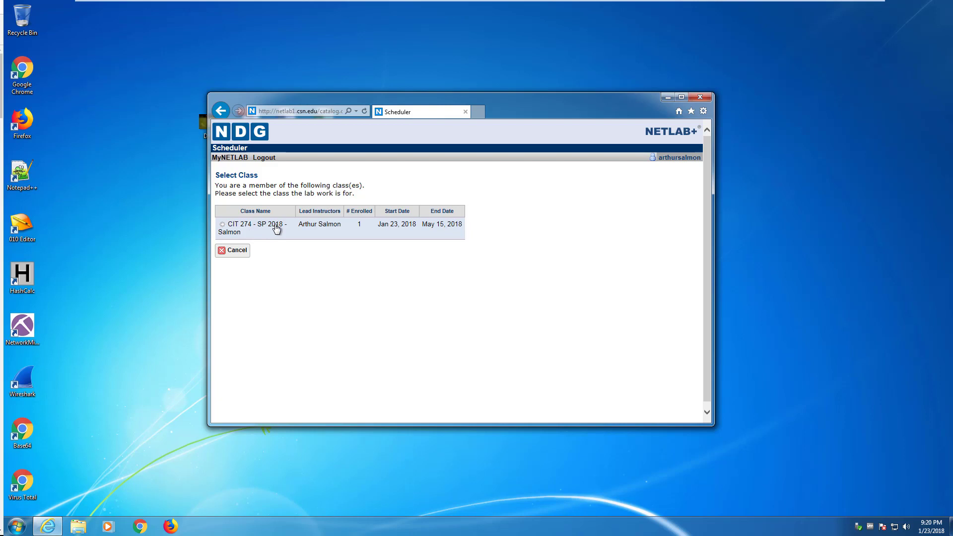
Step: Pick CIT 274, reserve Lab 01 for yourself, and enlarge the window to show all eight pods
click(263, 229)
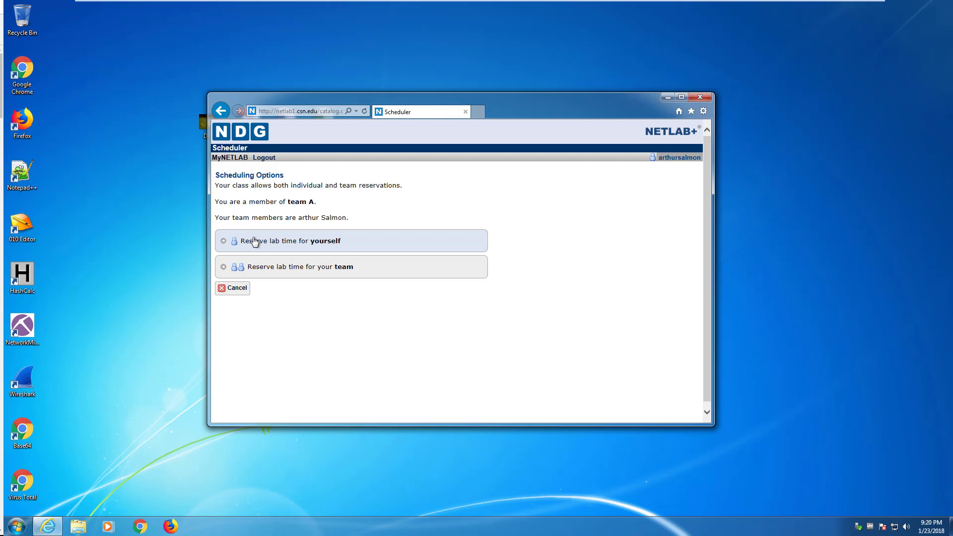
click(255, 241)
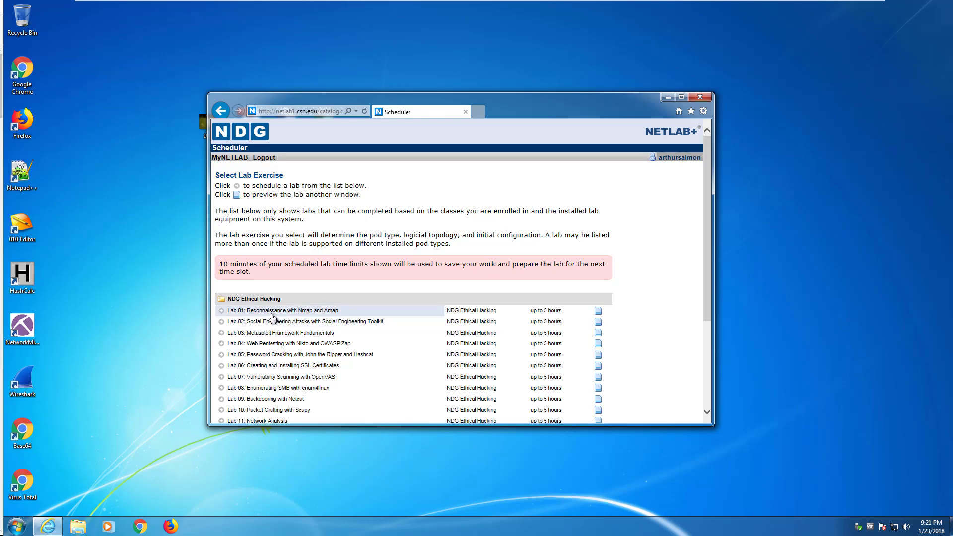
click(276, 310)
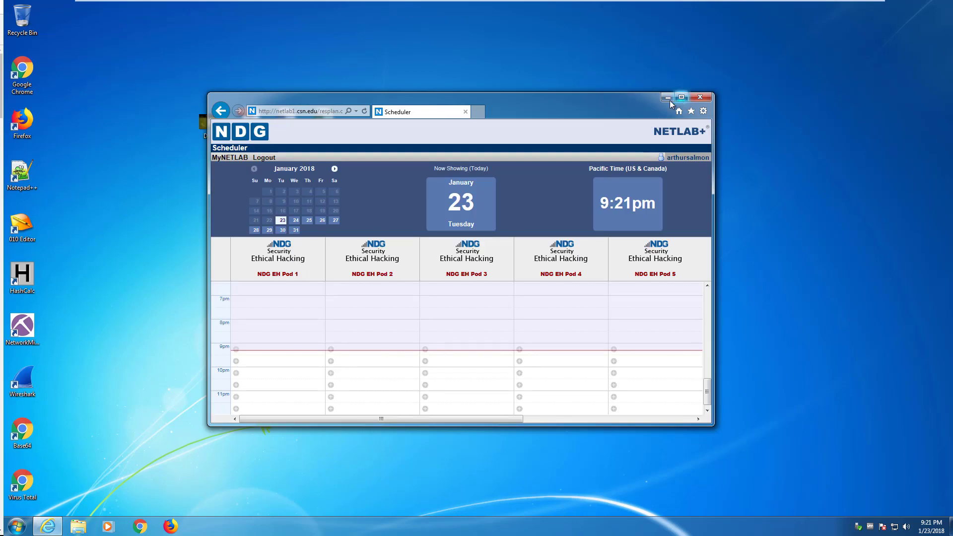
drag(515, 99, 380, 24)
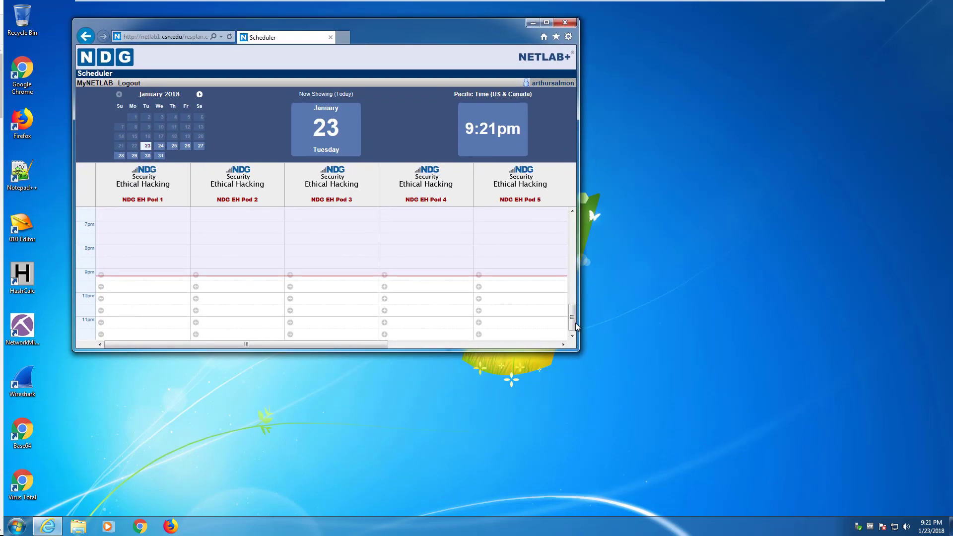
drag(577, 350, 880, 504)
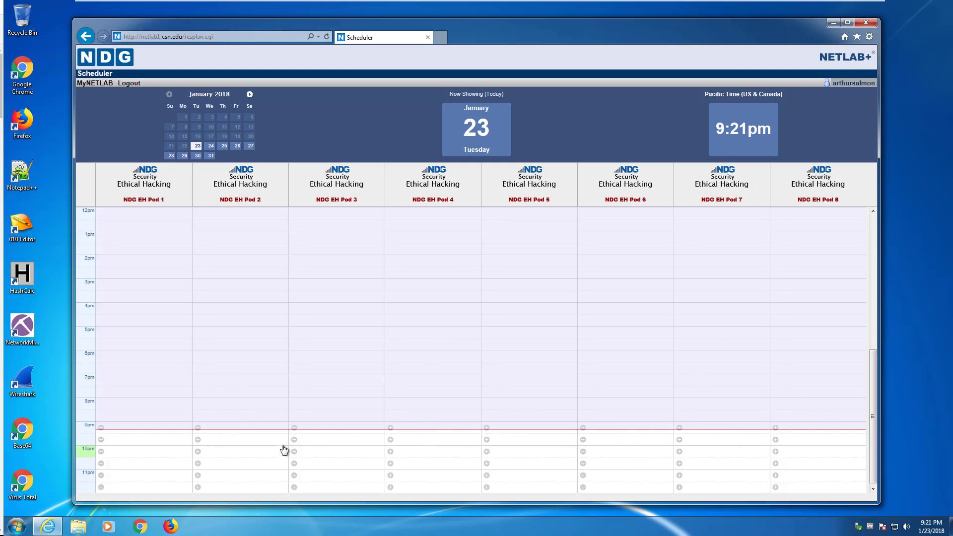
Step: Book NDG EH Pod 2 from the 9:30pm slot until 11:30pm and return to MyNETLAB
click(231, 435)
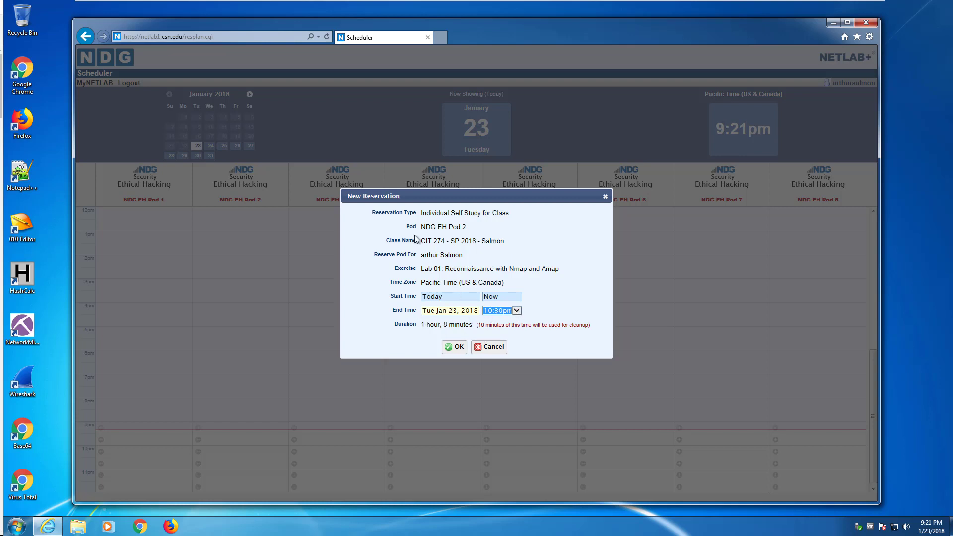
click(517, 310)
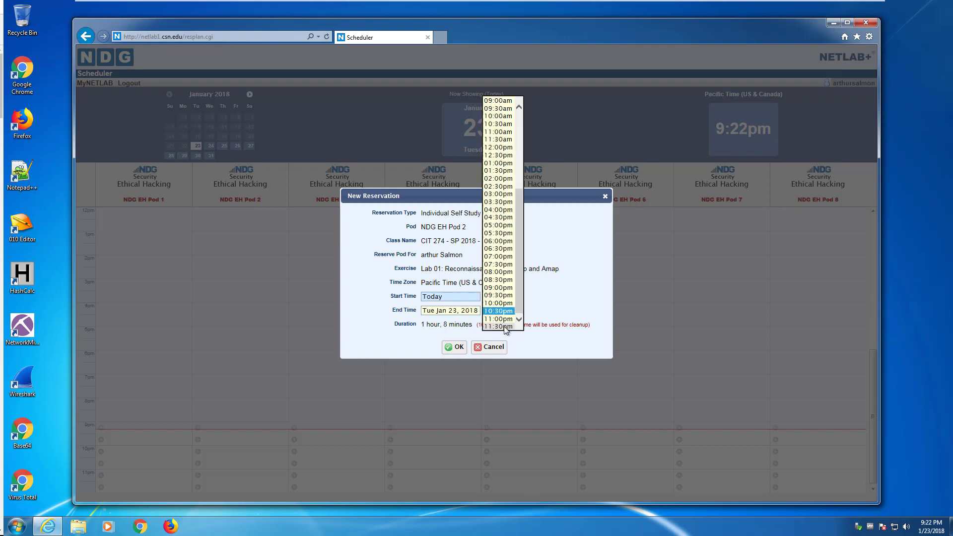
click(498, 327)
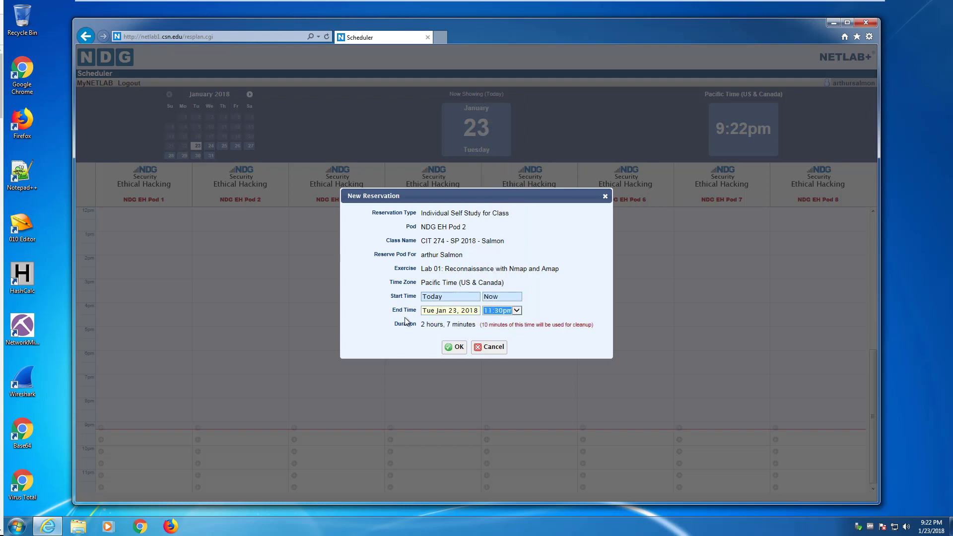
click(447, 324)
double_click(485, 325)
click(454, 348)
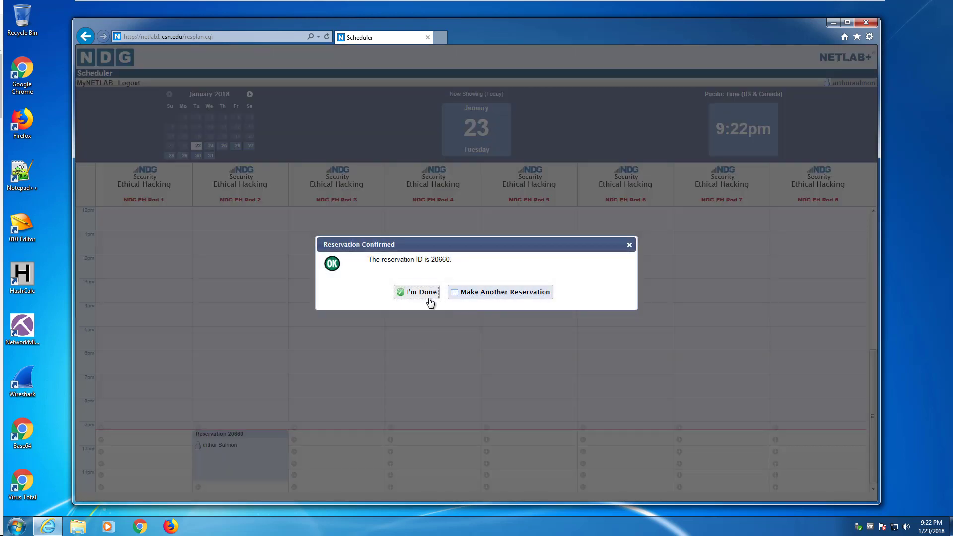
click(429, 301)
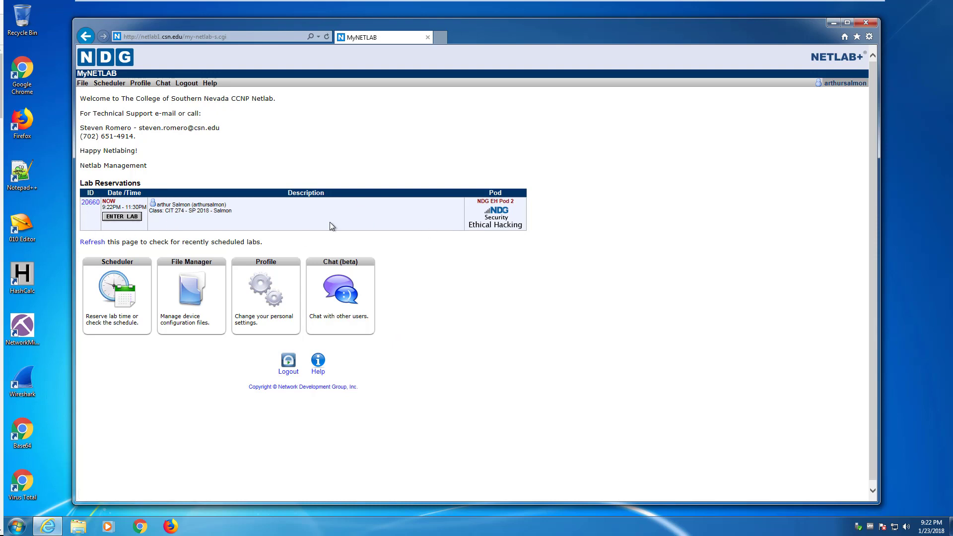
Step: Enter the Pod 2 reservation and wait for the Lab 01 topology to load
click(130, 219)
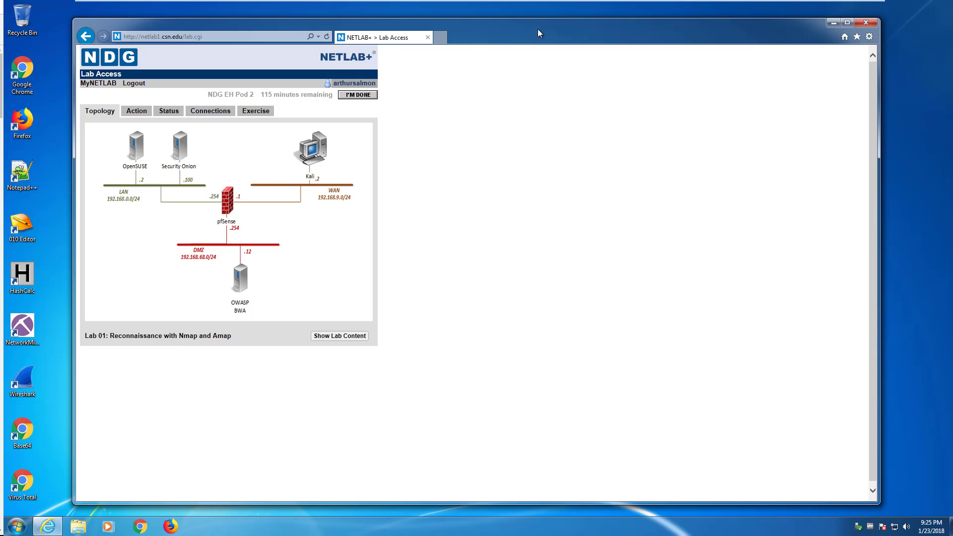
Step: Dock the topology left and the Lab 01 PDF right, scrolled to the page 5 Nmap steps
drag(538, 31, 541, 51)
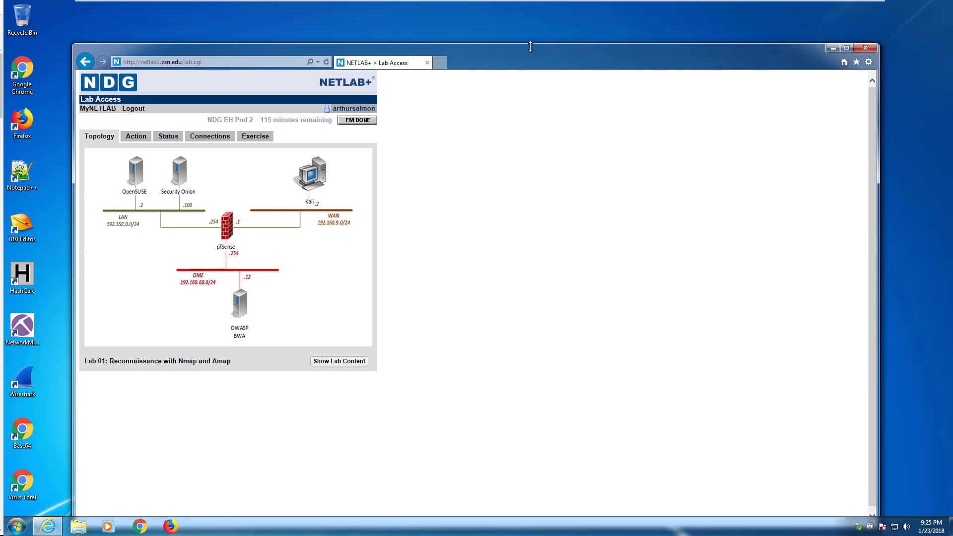
key(super+Left)
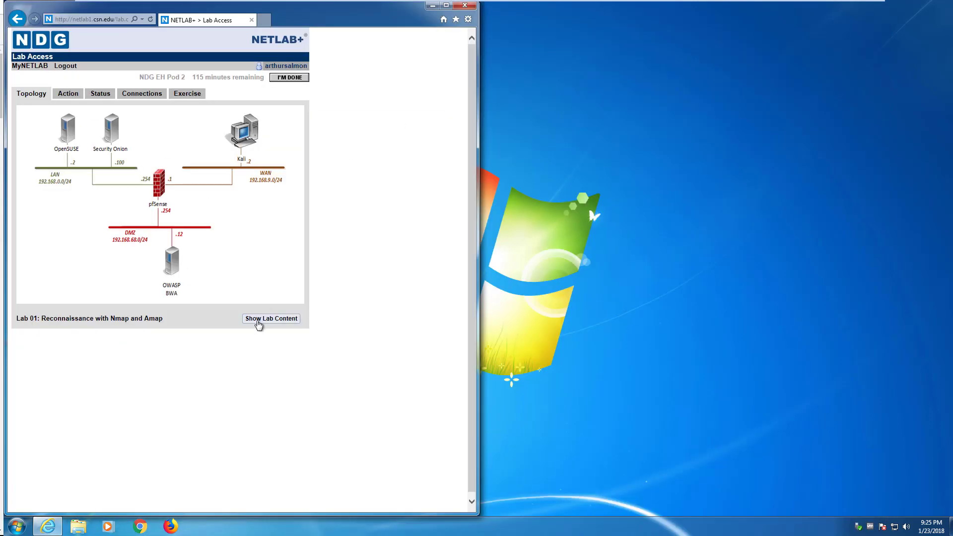
click(259, 323)
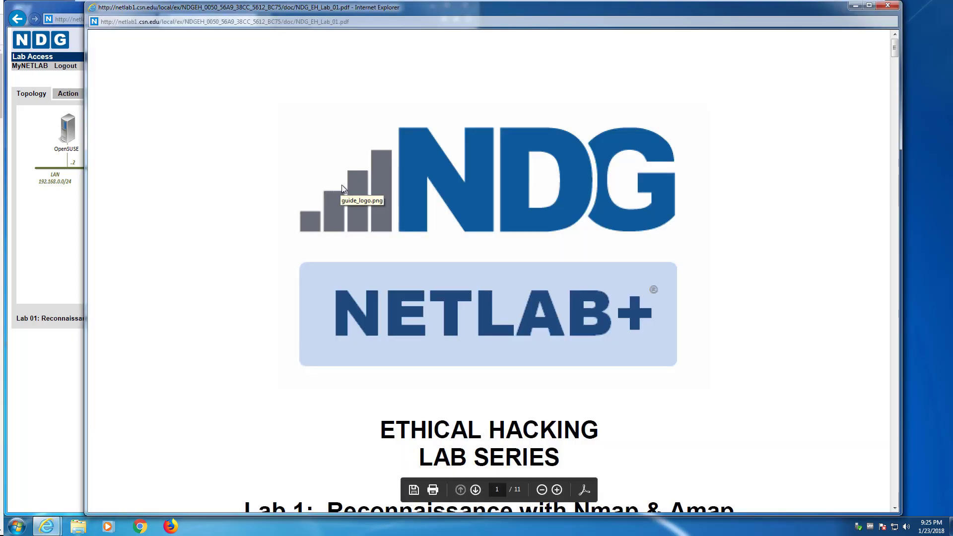
key(super+Right)
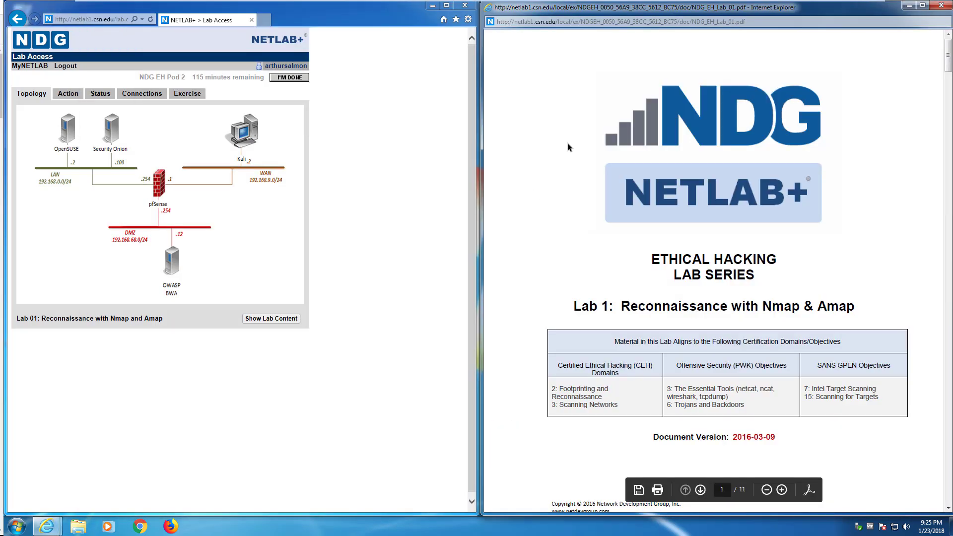
scroll(567, 144, down, 6)
scroll(571, 144, down, 20)
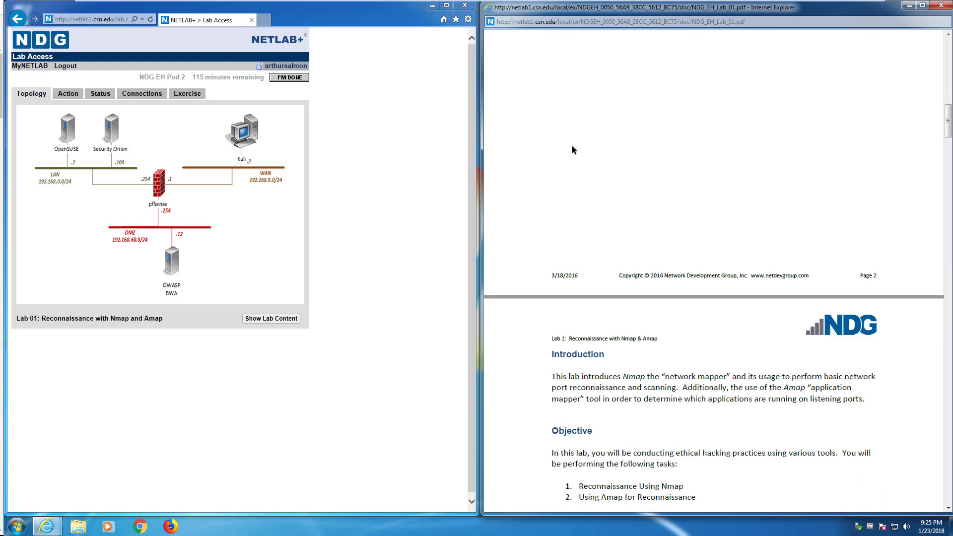
scroll(497, 226, down, 5)
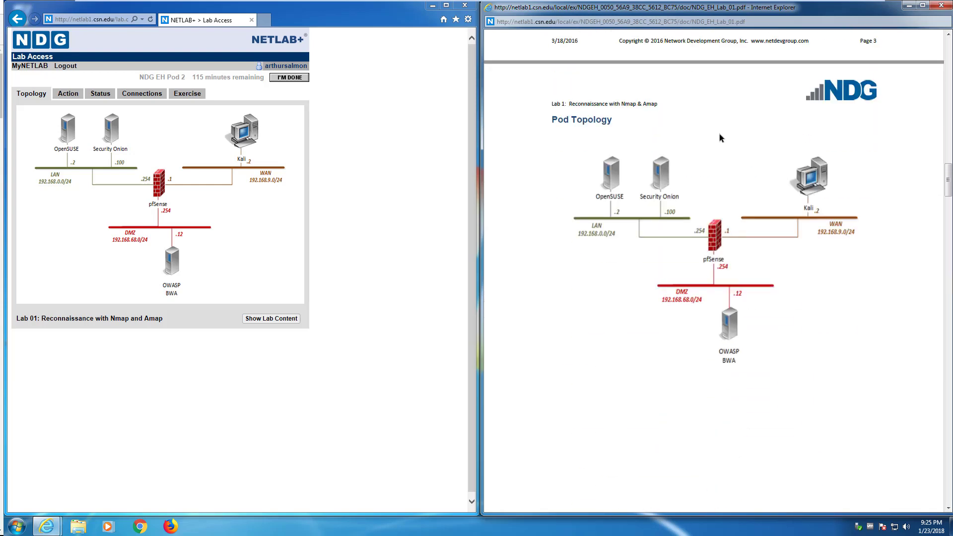
scroll(659, 168, down, 4)
scroll(659, 168, down, 5)
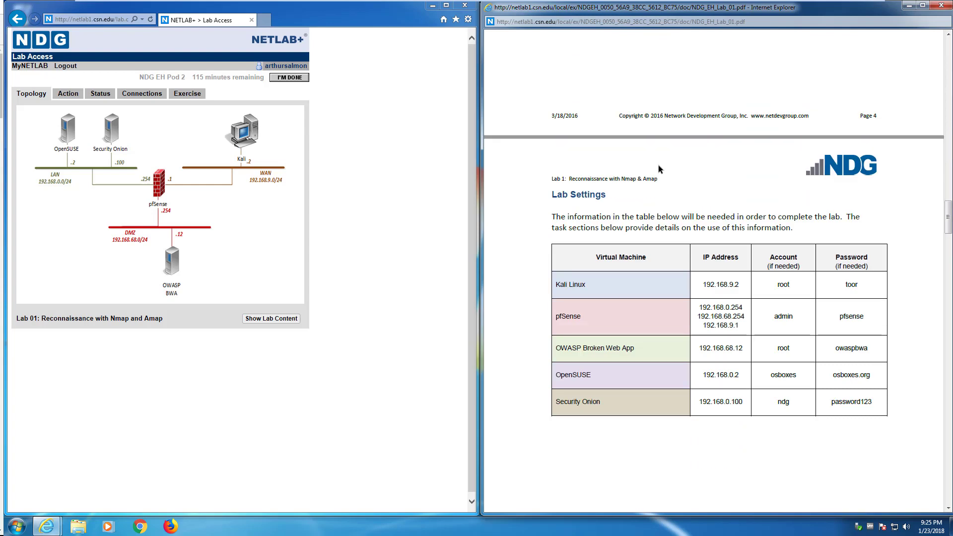
scroll(635, 290, down, 13)
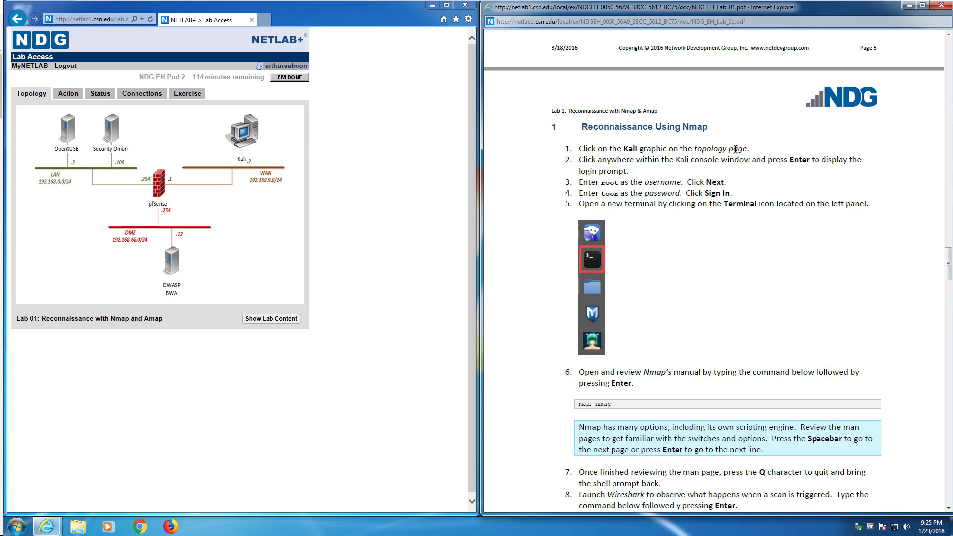
Step: Launch the Kali console, letting its Java viewer run with 'Do not show this again' ticked
click(245, 137)
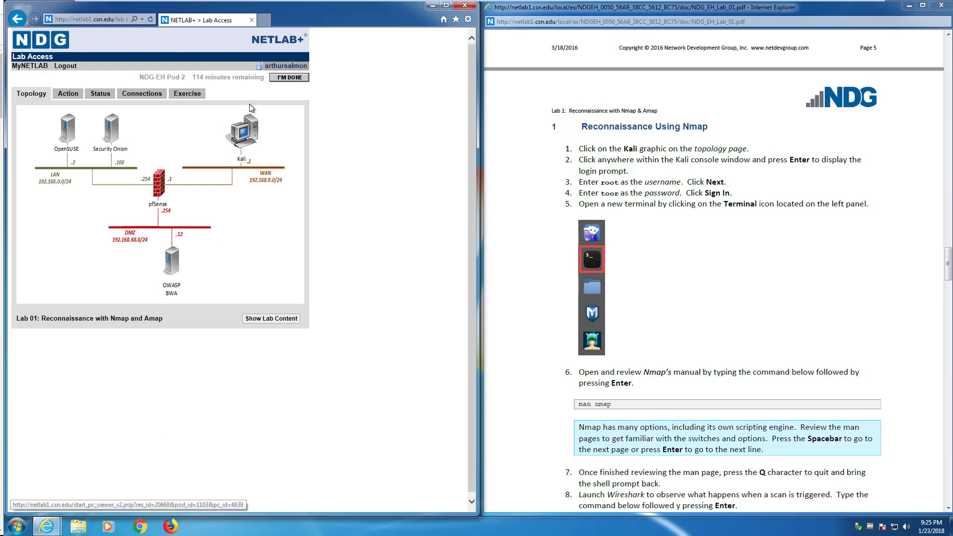
click(247, 134)
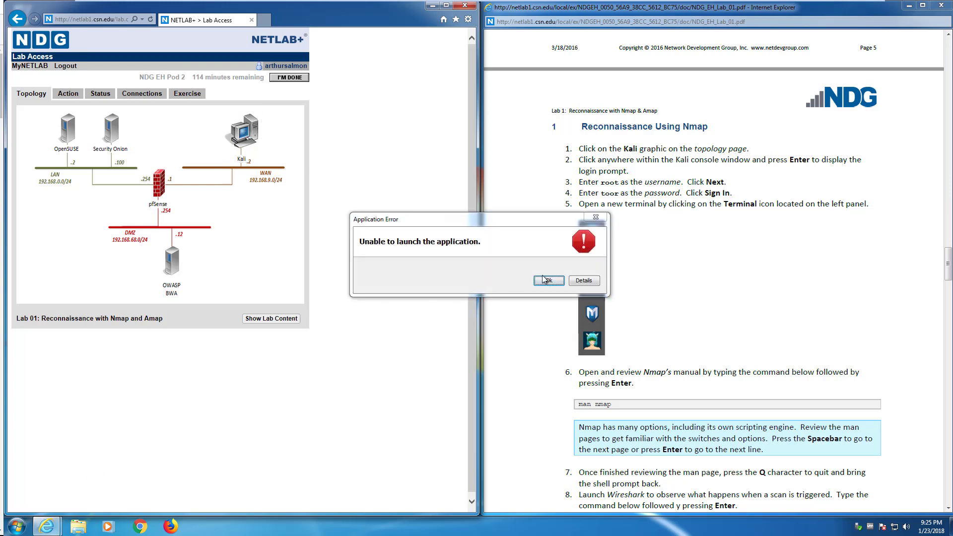
click(548, 280)
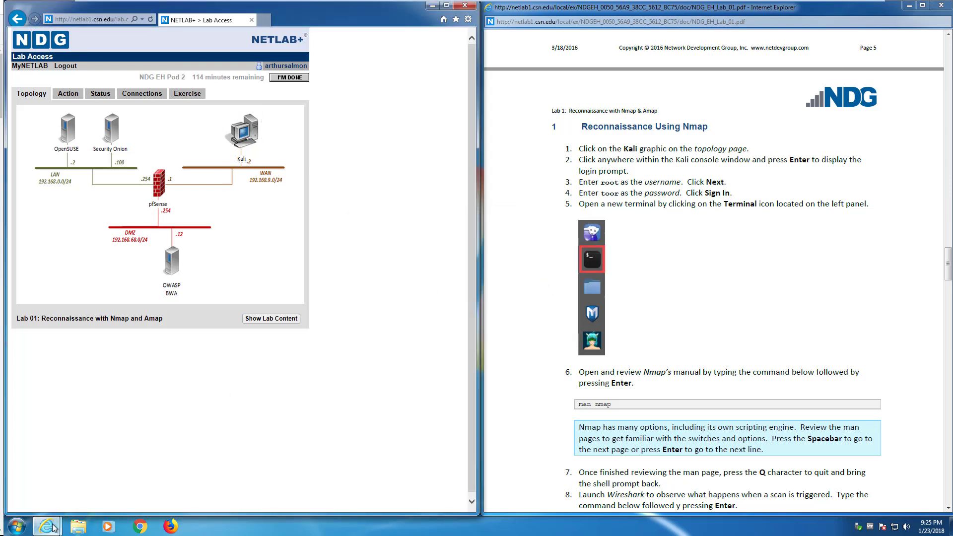
mouse_move(69, 521)
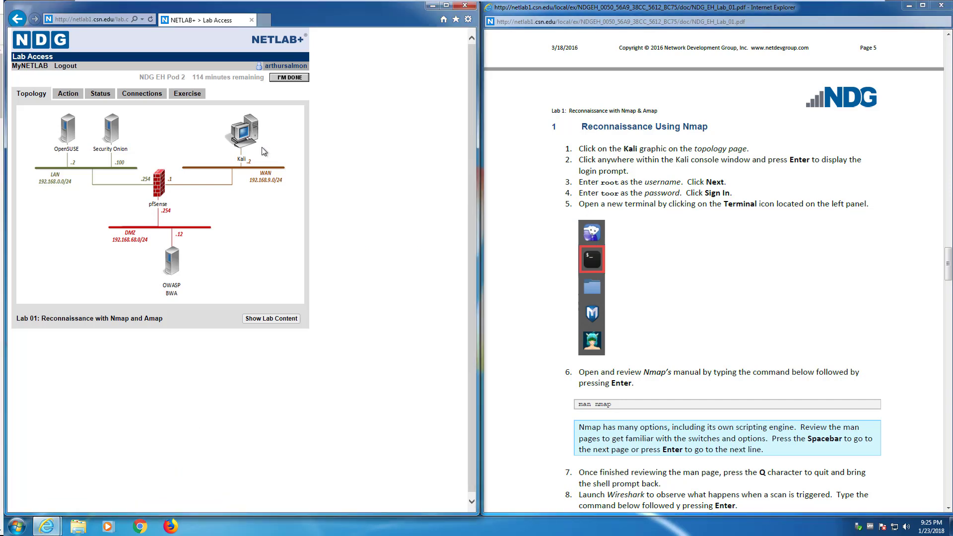
click(252, 134)
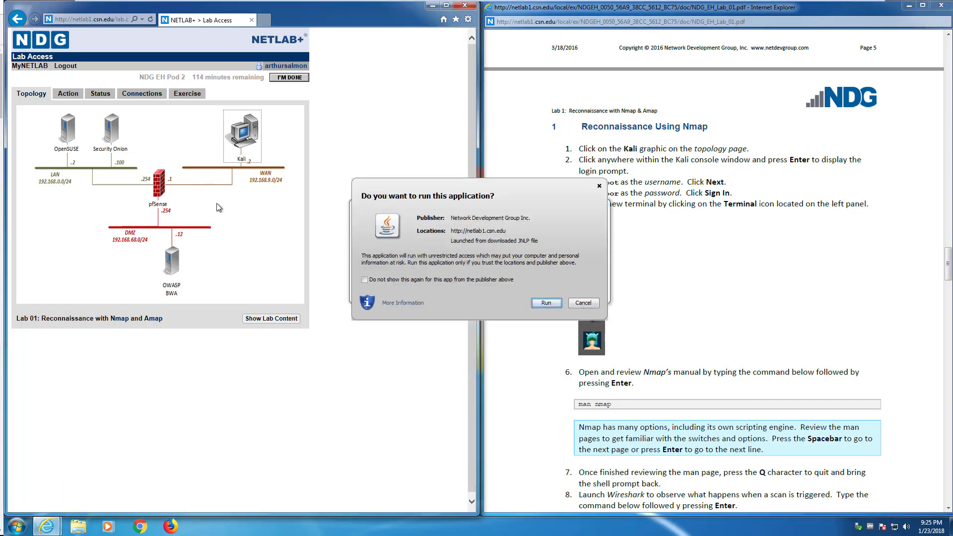
click(416, 279)
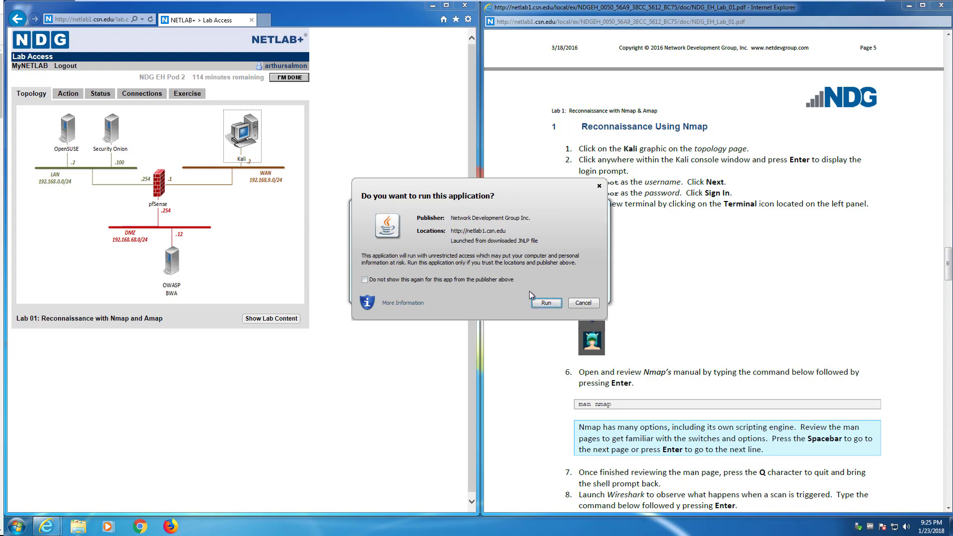
click(545, 304)
click(365, 279)
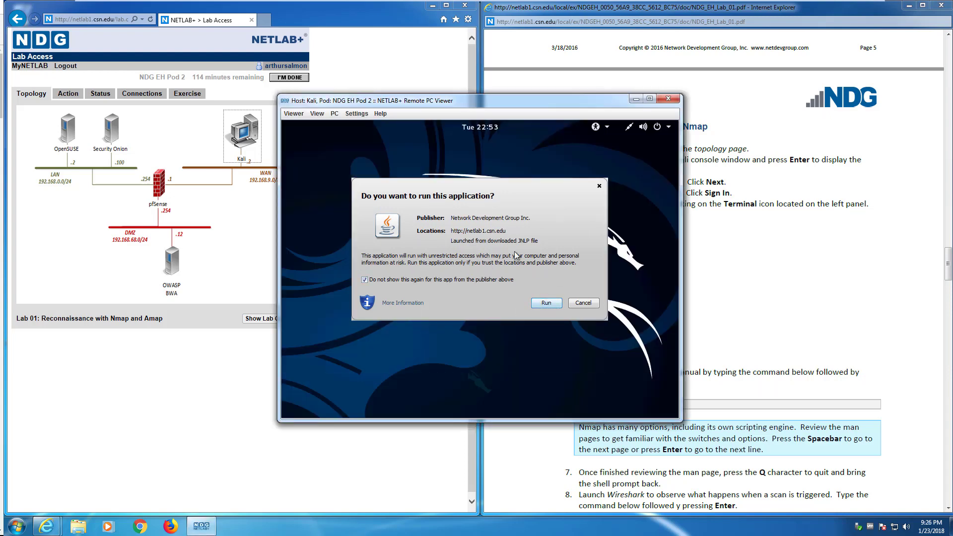
click(546, 303)
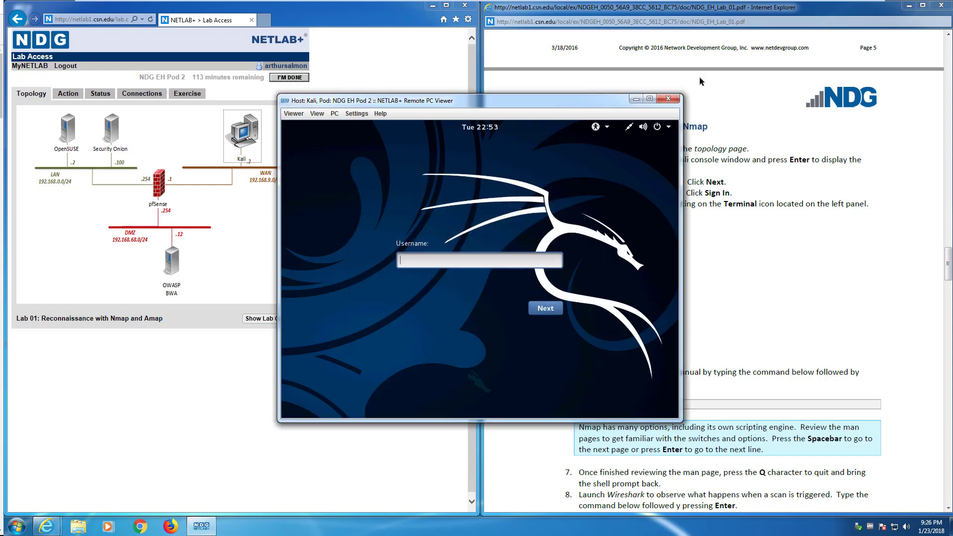
Step: Reopen the Kali console to confirm its login screen, then close the Remote PC Viewer
click(668, 98)
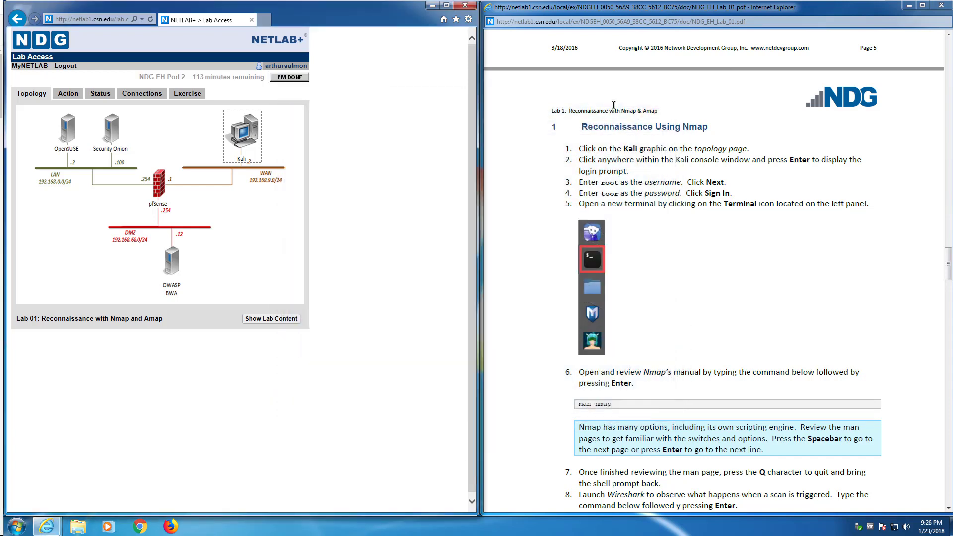
click(241, 147)
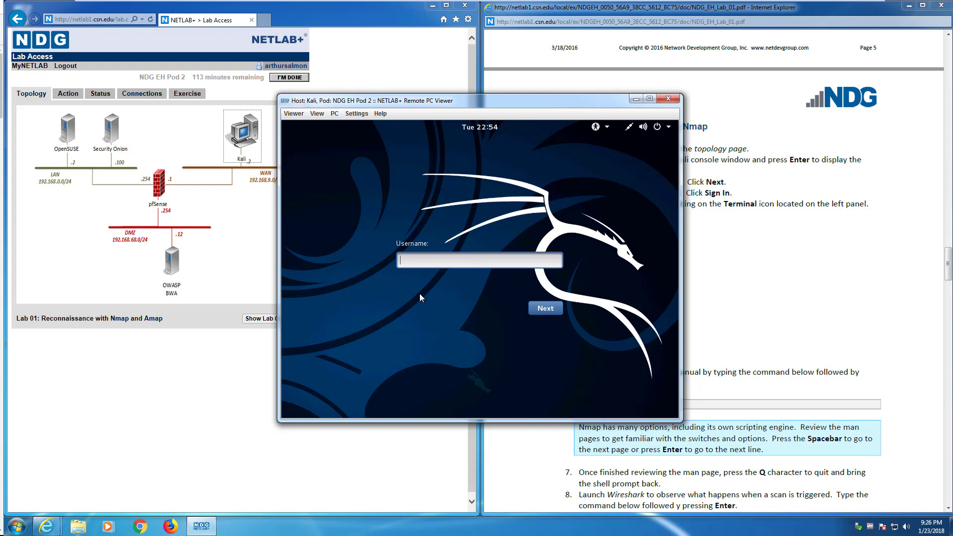
click(667, 99)
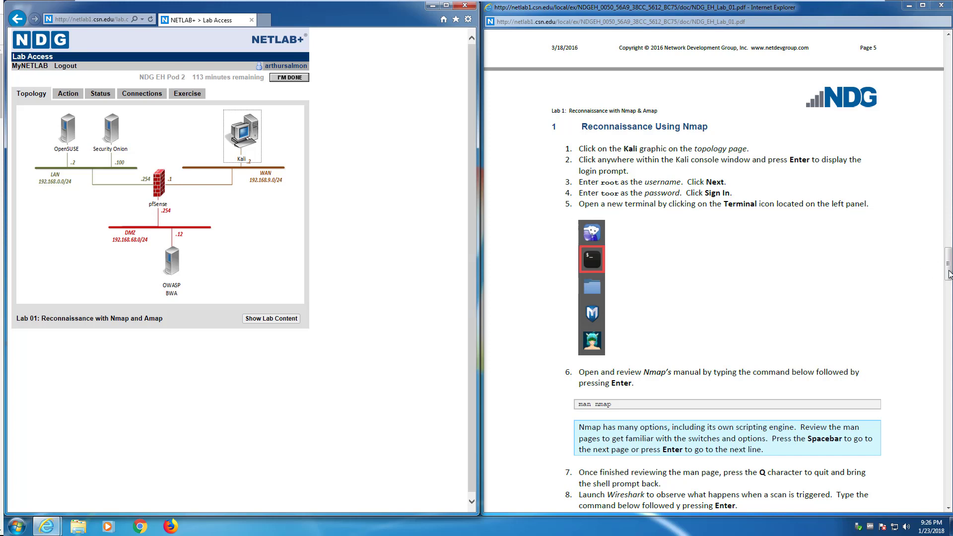
Step: Change the pod's exercise to Lab 02: Social Engineering Attacks with Social Engineering Toolkit
scroll(939, 302, down, 1)
drag(939, 302, 930, 495)
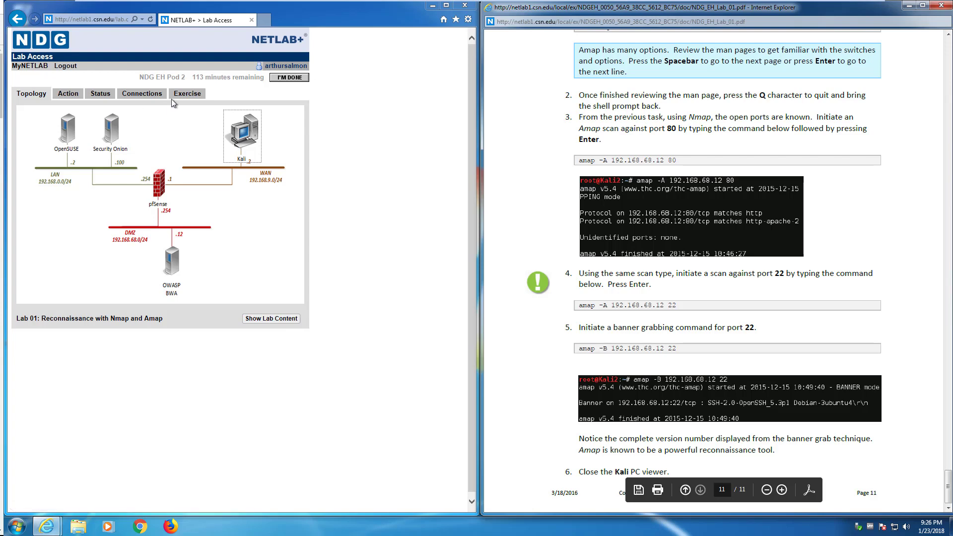
click(186, 94)
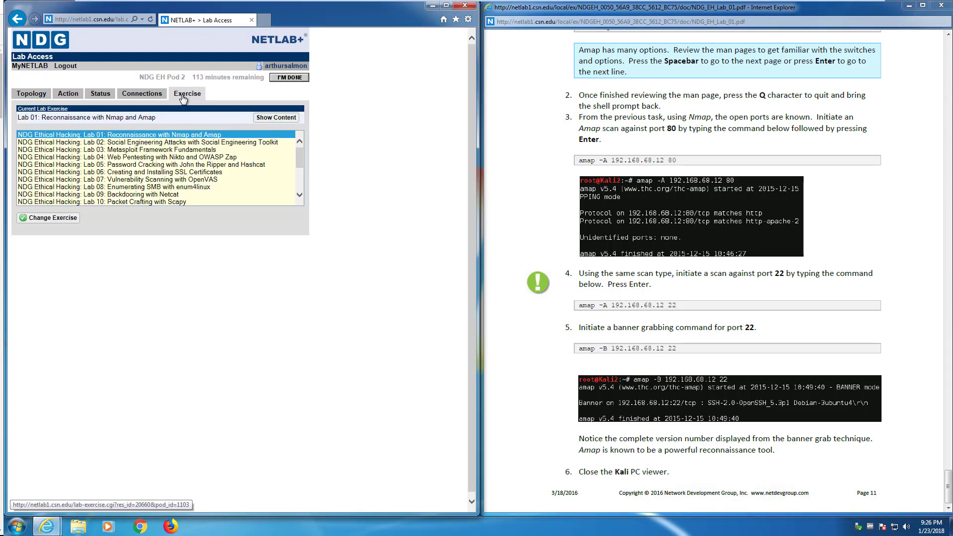
click(167, 143)
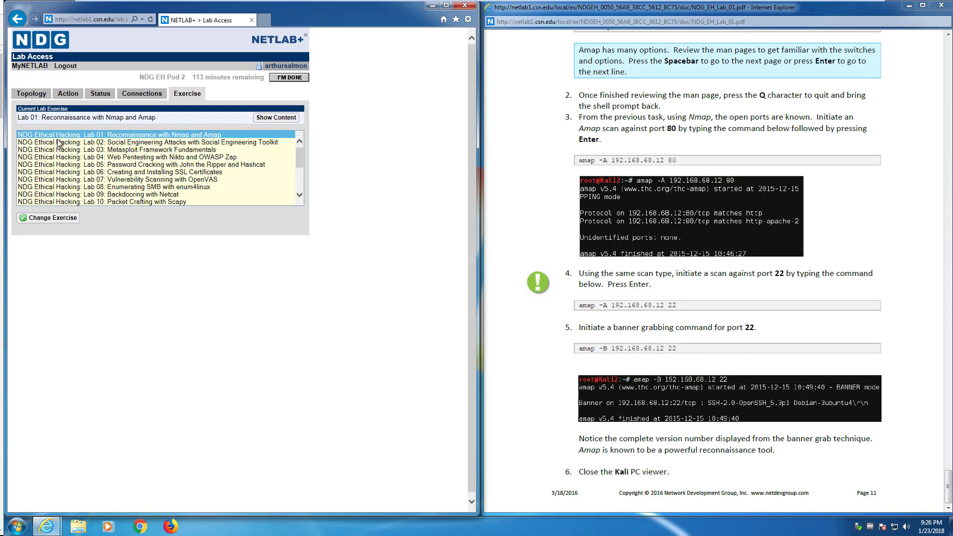
click(36, 218)
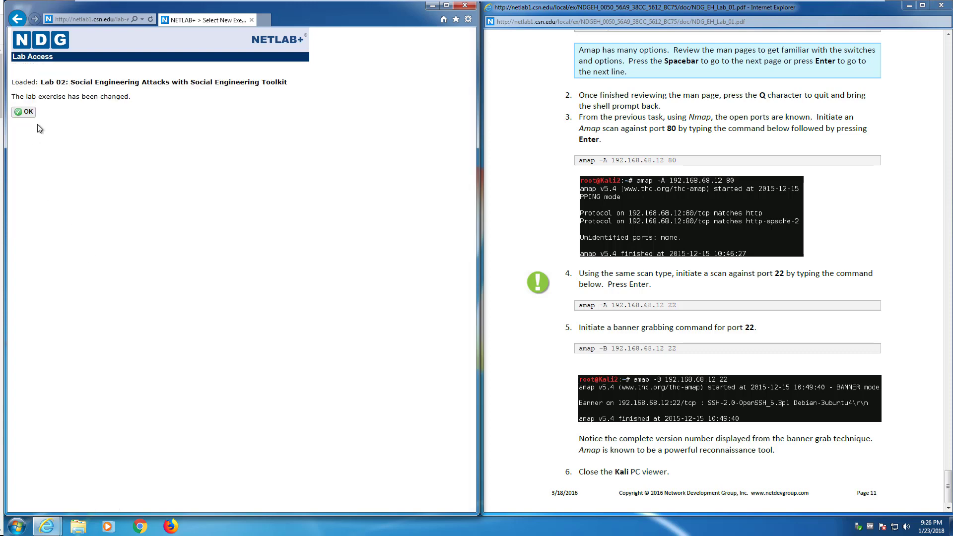
click(20, 112)
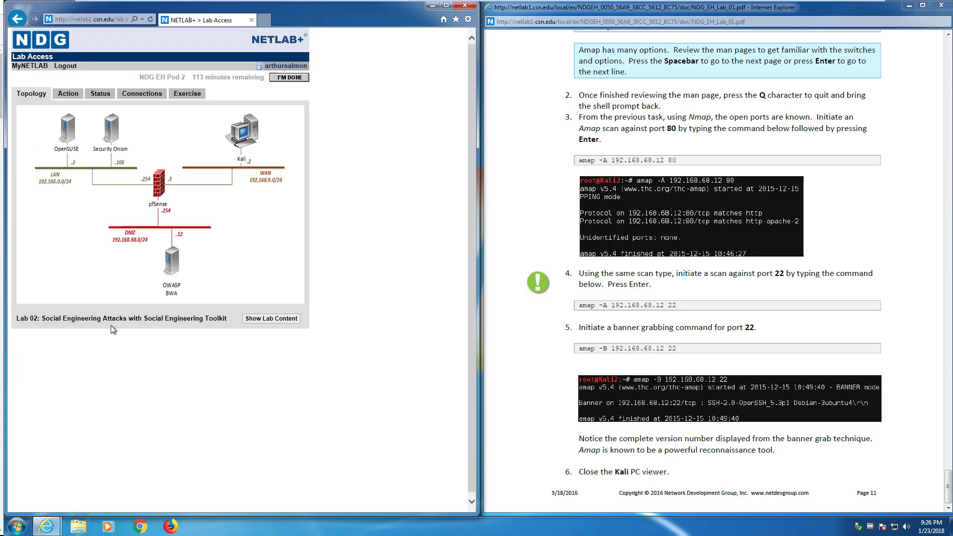
drag(17, 318, 195, 322)
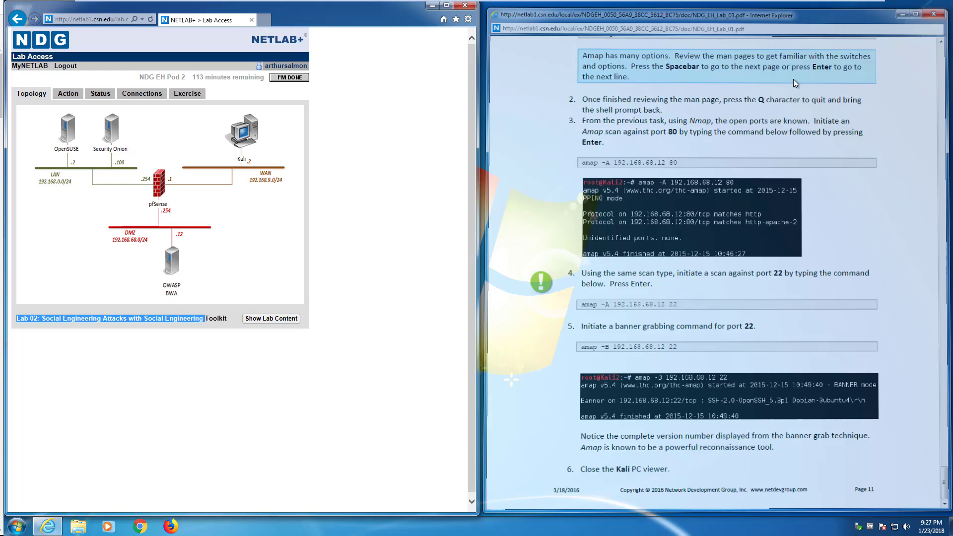
Step: Replace the Lab 01 guide with NDG_EH_Lab_02.pdf docked right, scrolled to the SET section
click(941, 5)
click(271, 357)
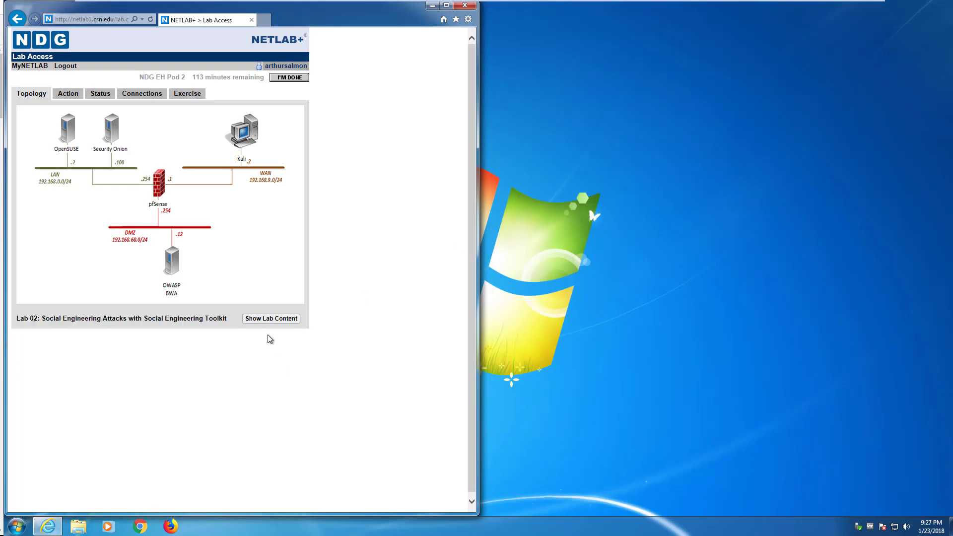
click(266, 319)
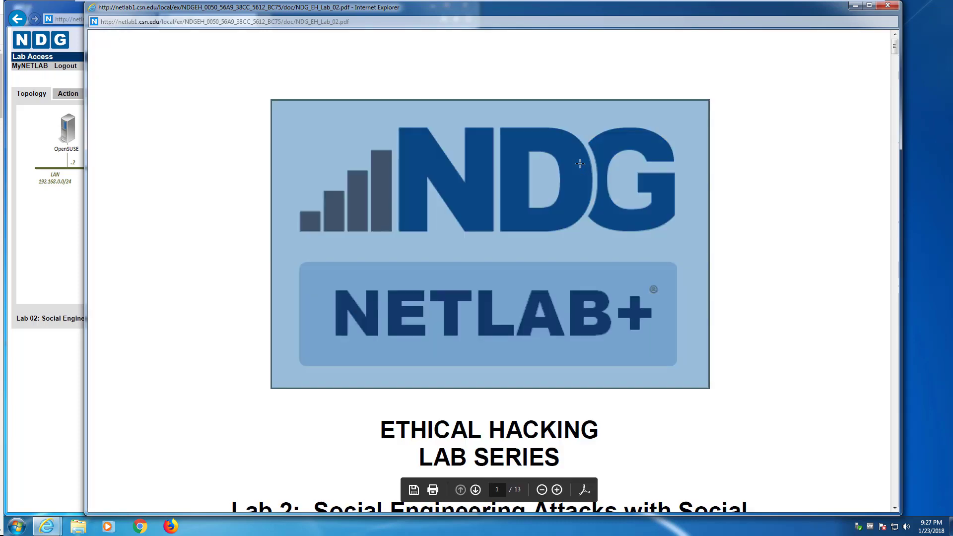
key(super+Right)
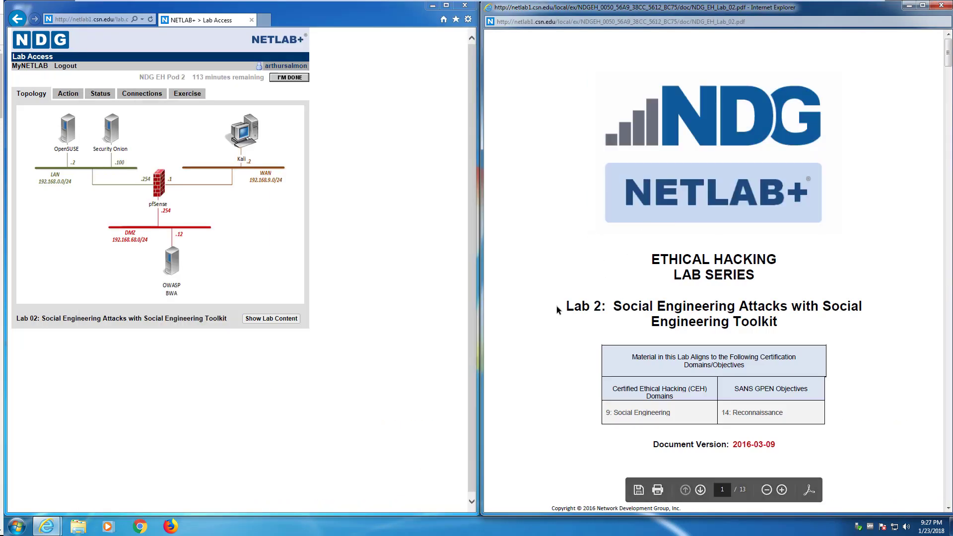
scroll(617, 284, down, 15)
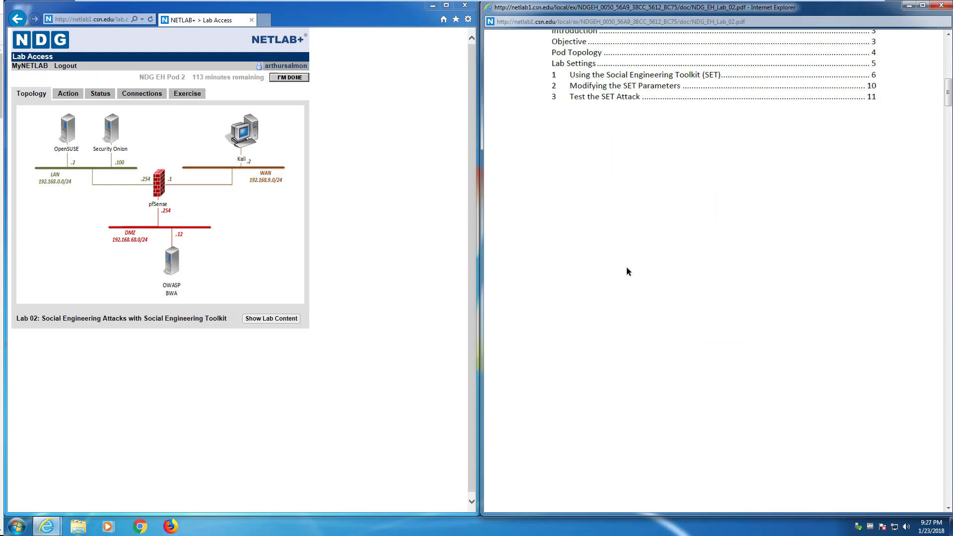
scroll(626, 271, down, 15)
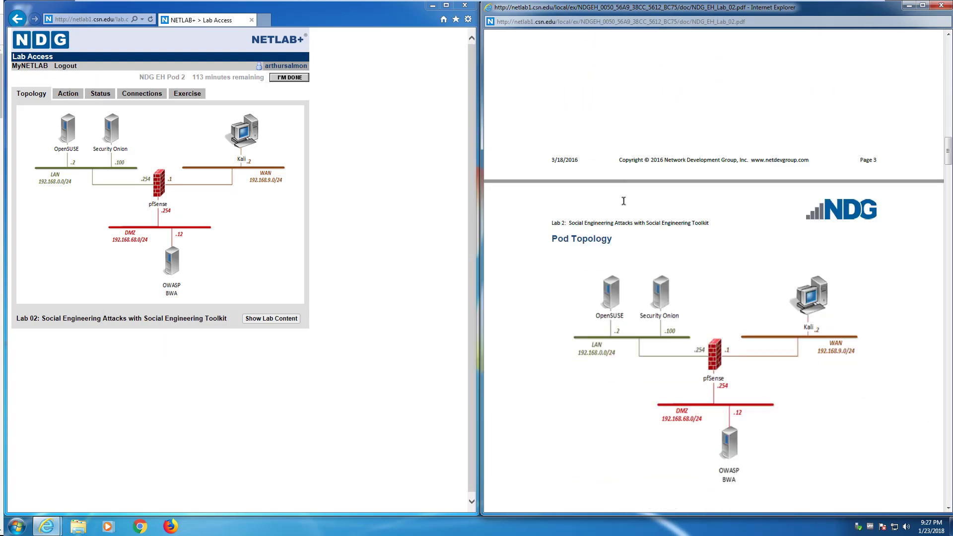
scroll(623, 200, down, 3)
scroll(809, 228, down, 10)
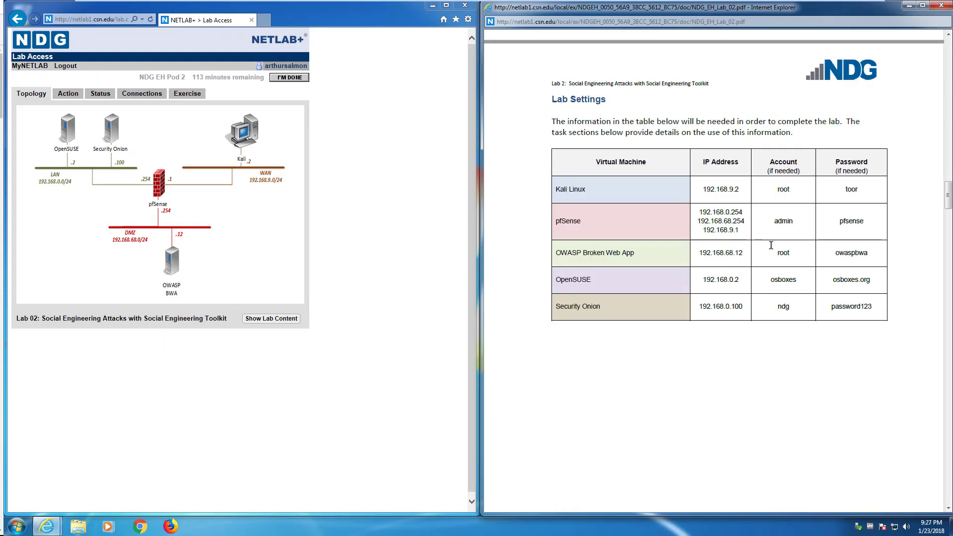
scroll(771, 245, down, 10)
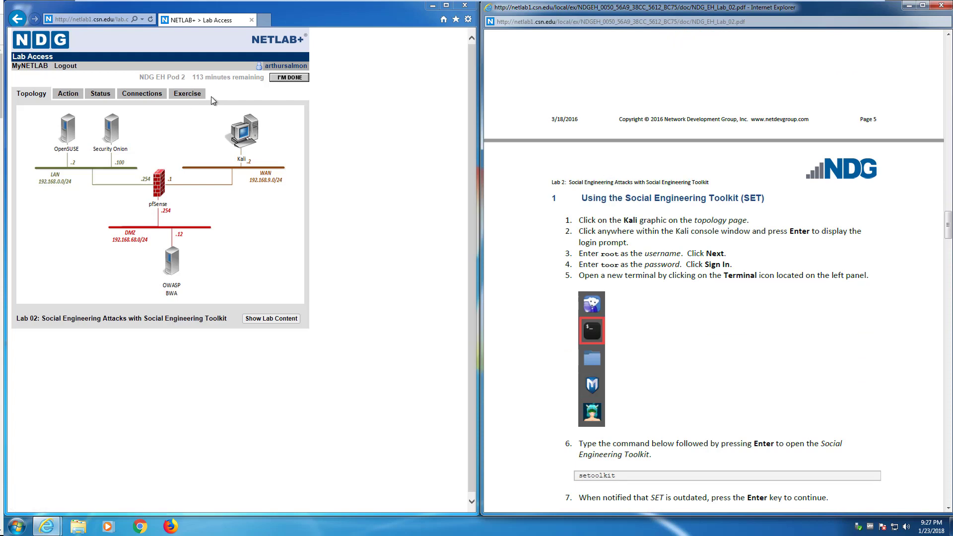
click(196, 77)
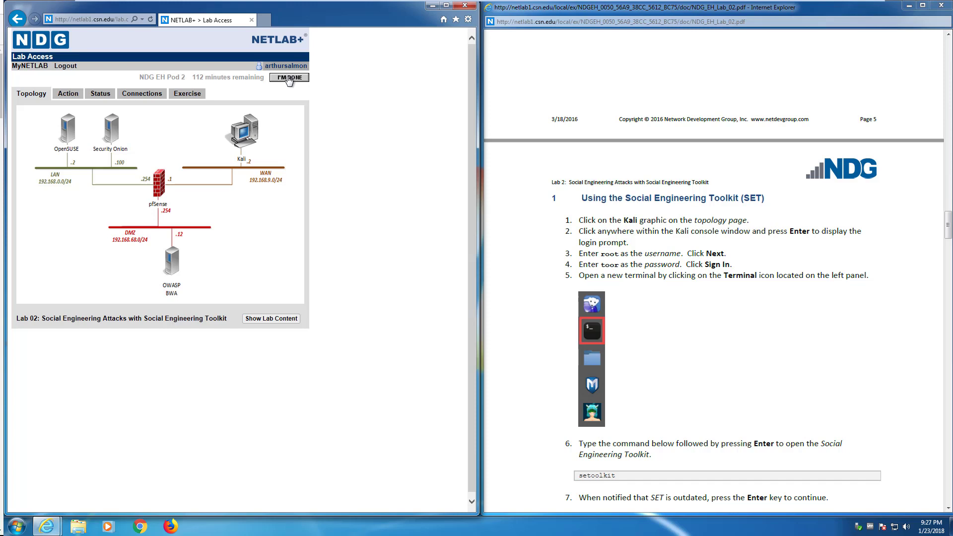
Step: Close the lab windows and log in to NETLAB+ in Chrome with the account username and password
click(464, 6)
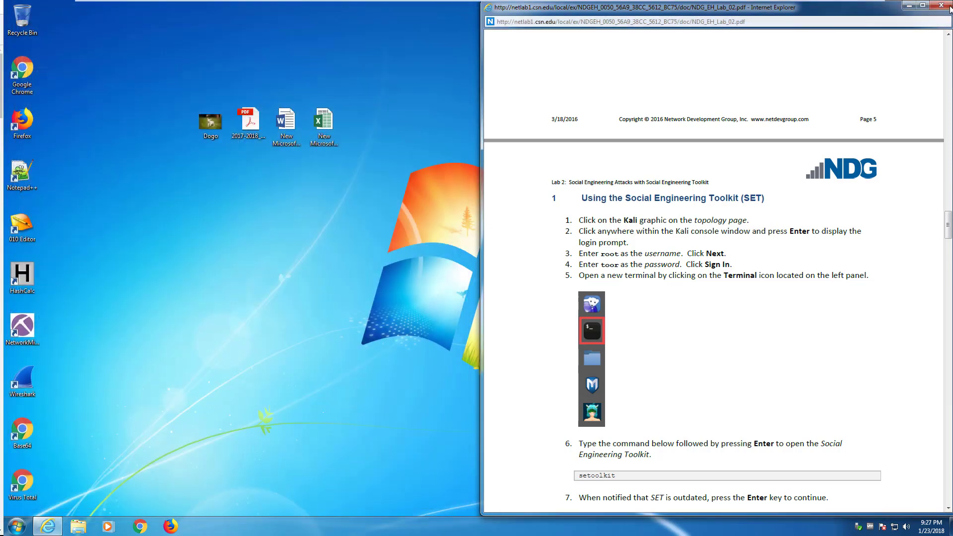
click(948, 7)
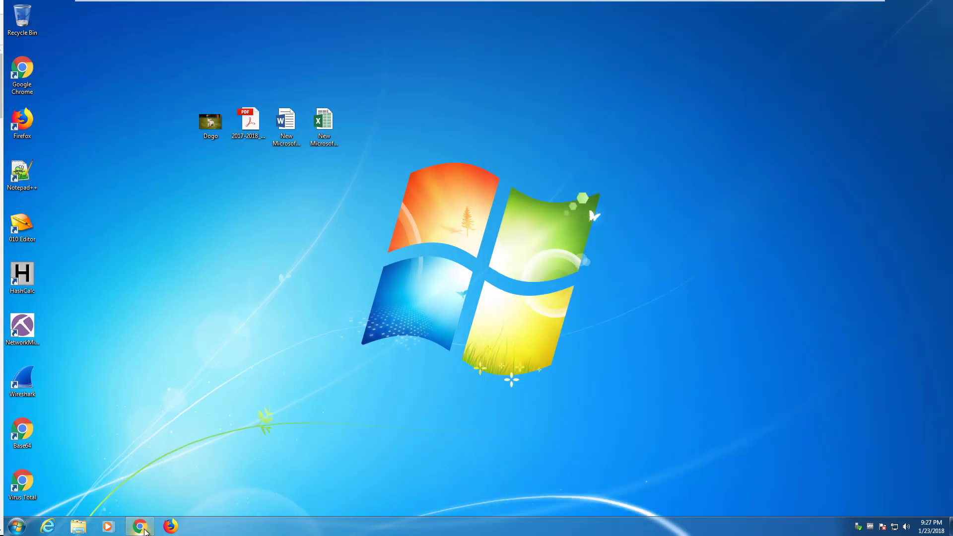
click(141, 526)
click(251, 344)
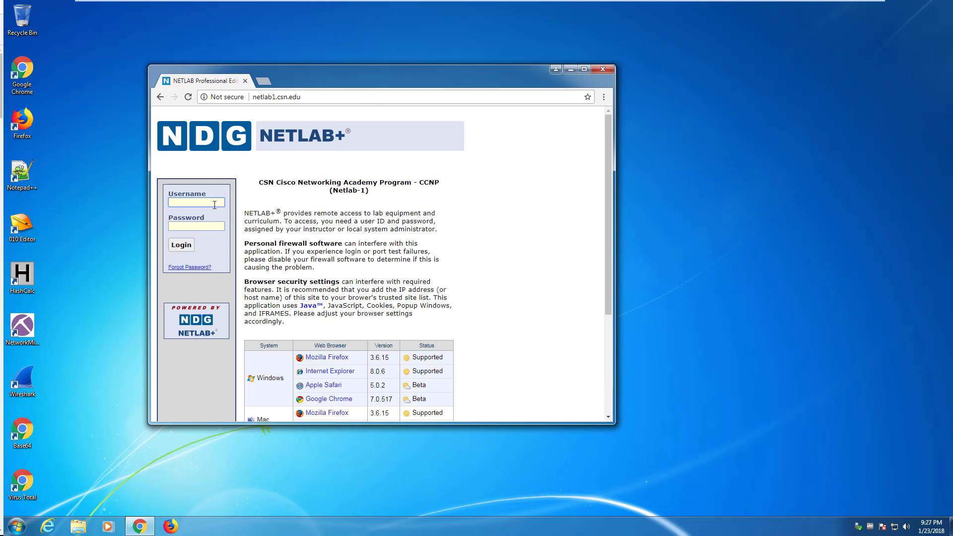
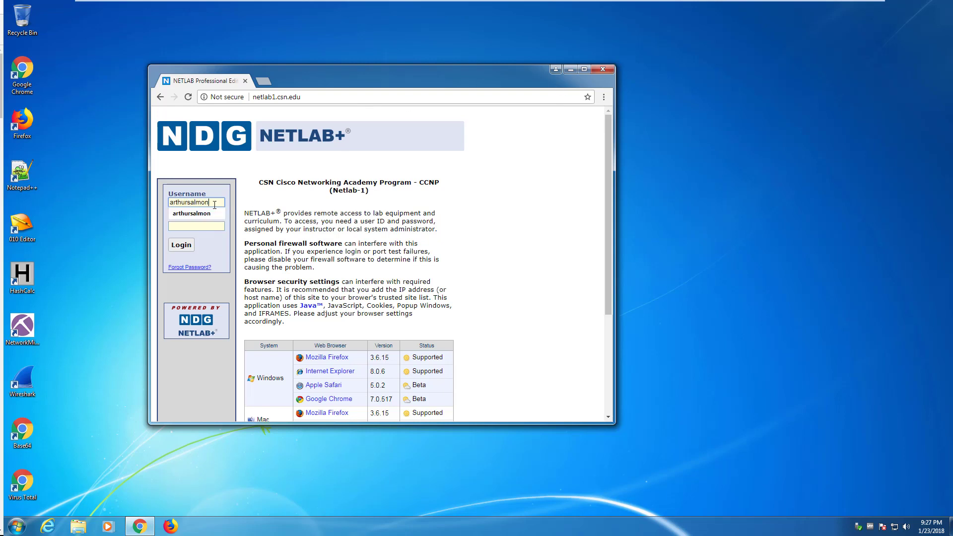
key(Tab)
text(***)
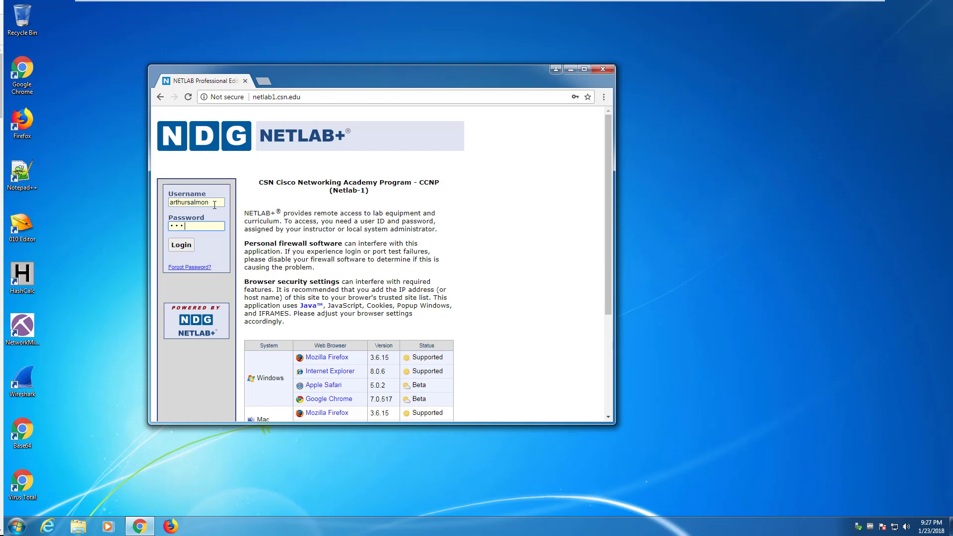
key(Return)
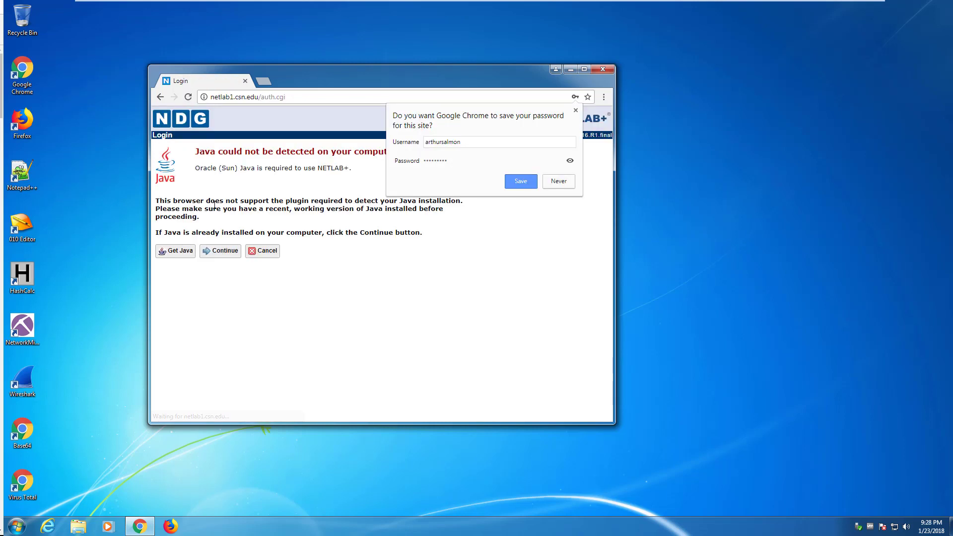
click(576, 109)
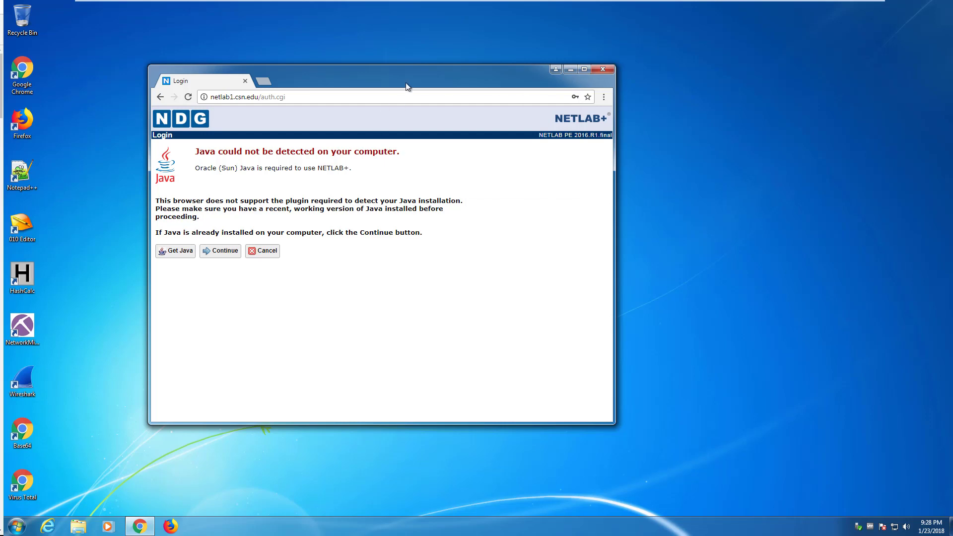
key(super+Left)
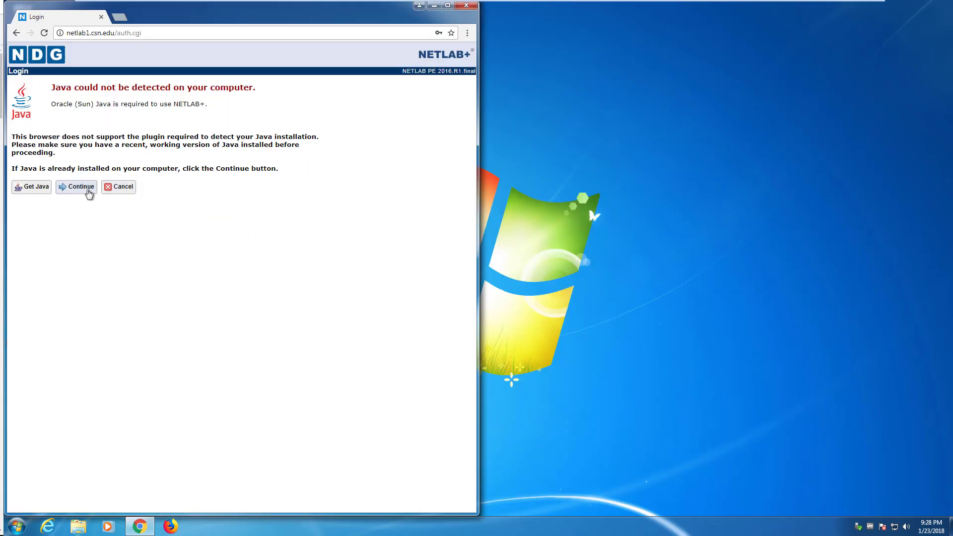
Step: Pass the Java detection warning and run the Remote Access Test's .jnlp launcher
click(88, 190)
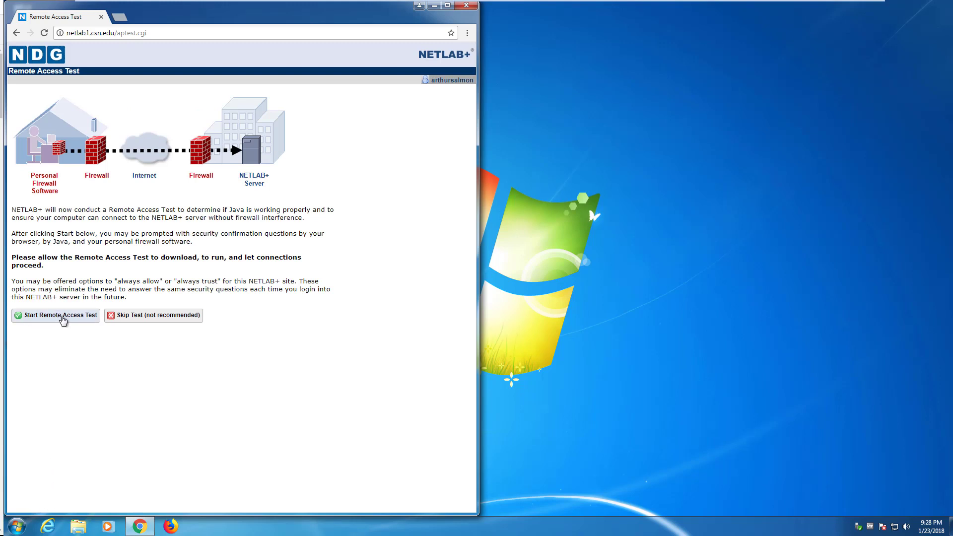
click(61, 318)
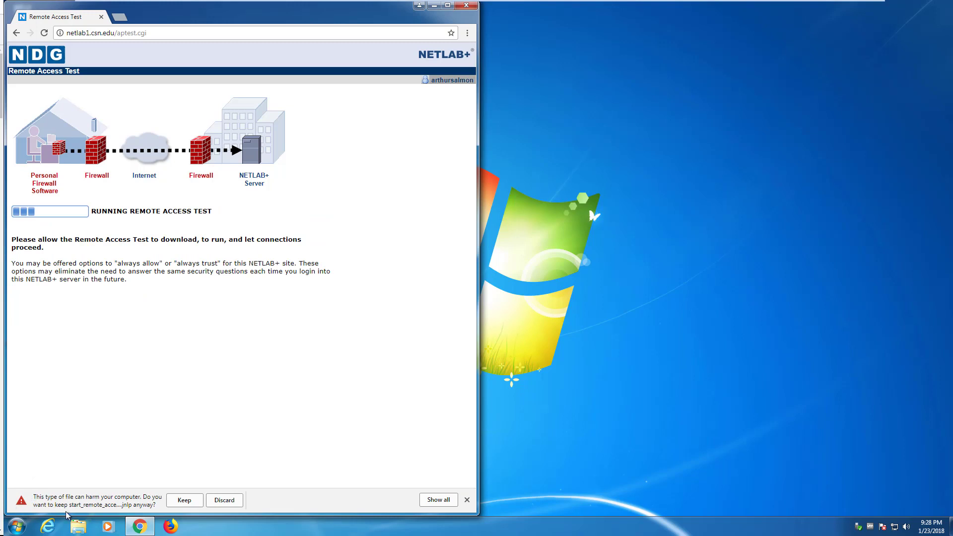
click(181, 502)
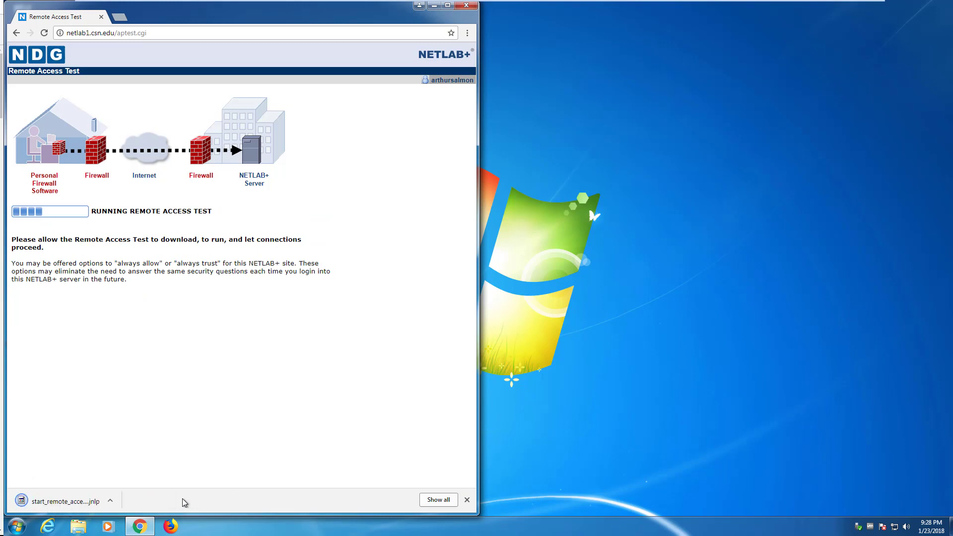
click(76, 498)
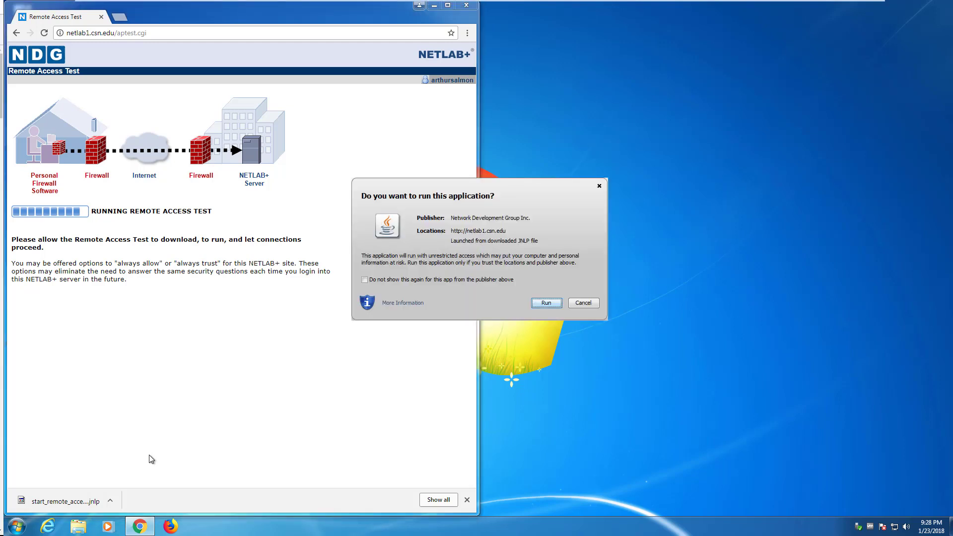
click(546, 304)
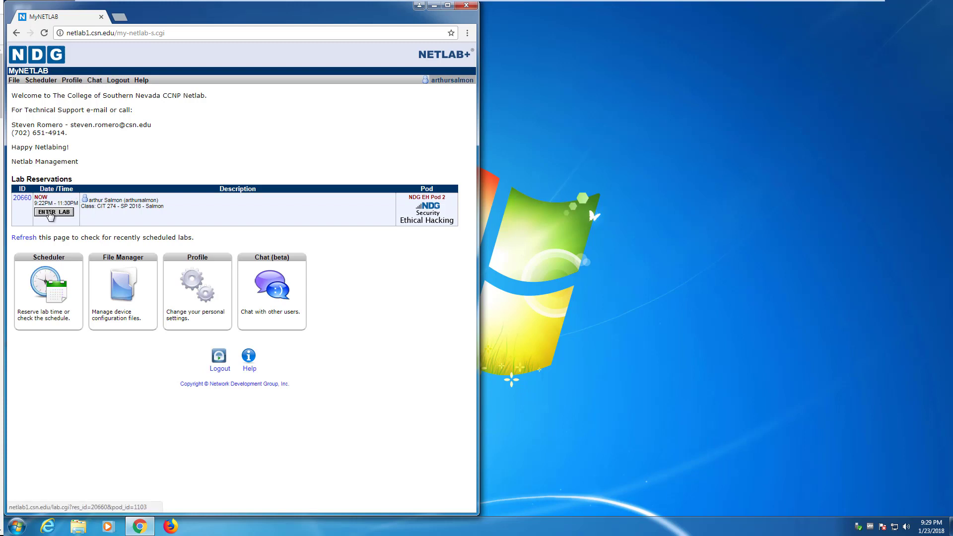
Step: Enter the reserved lab and open the Lab 02 manual snapped to the right half
click(50, 212)
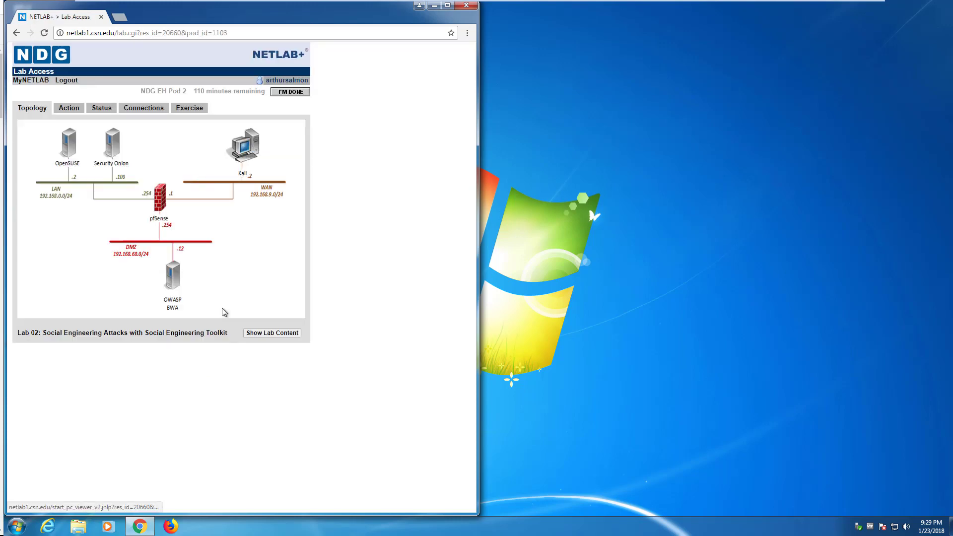
click(256, 333)
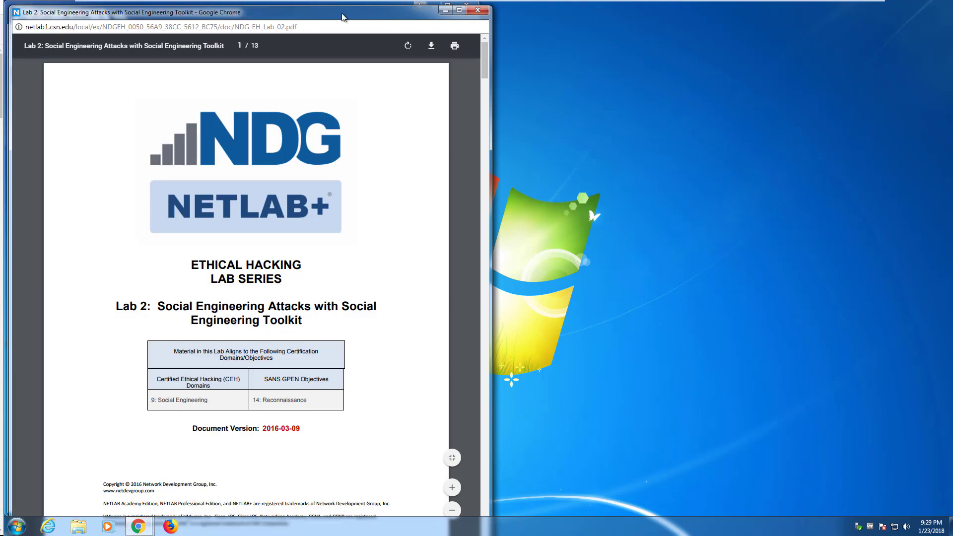
key(super+Right)
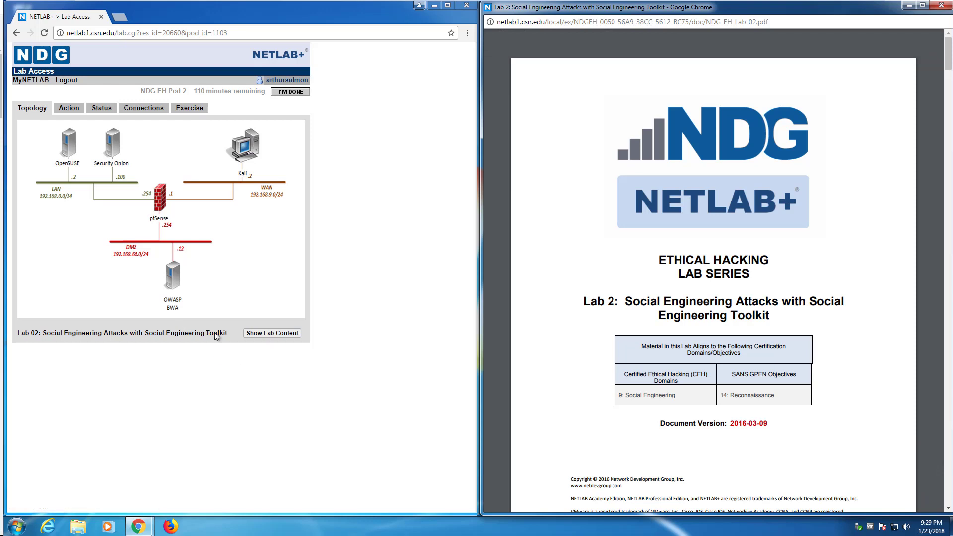
Step: Launch the Kali remote viewer, close it, and request to end the lab reservation
click(244, 154)
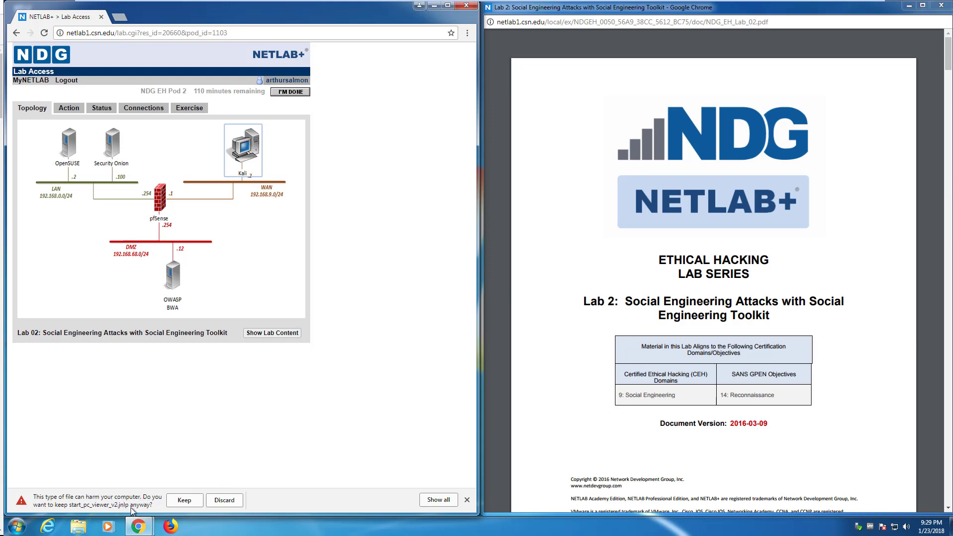
click(182, 500)
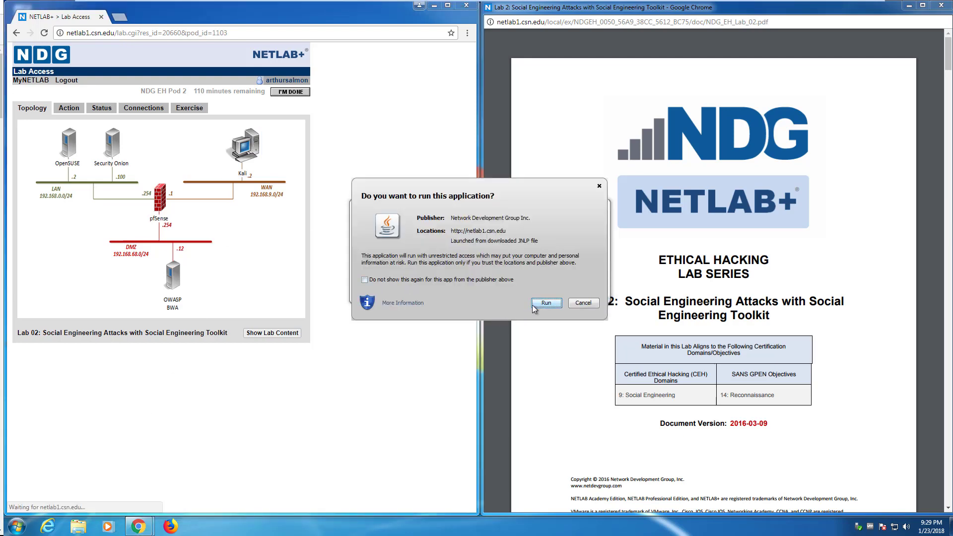
click(546, 302)
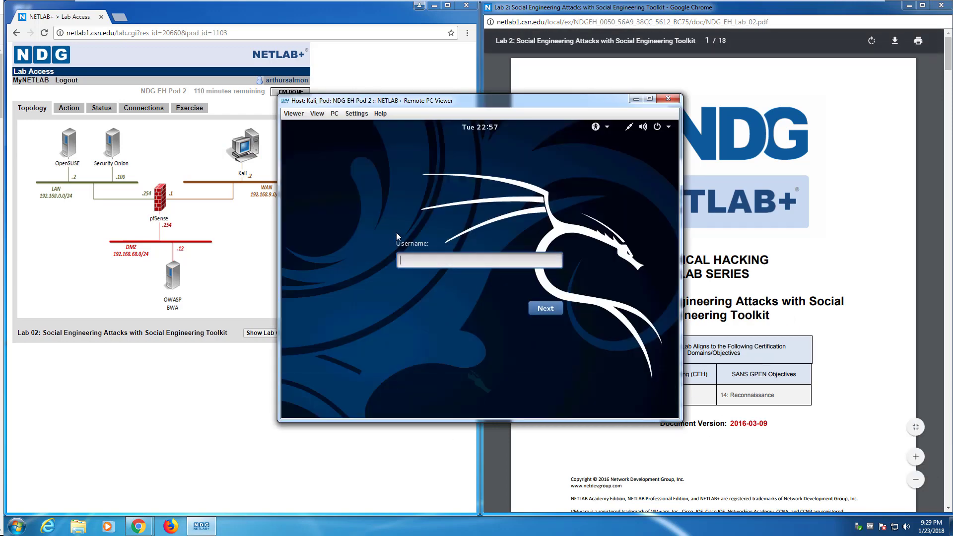
click(667, 100)
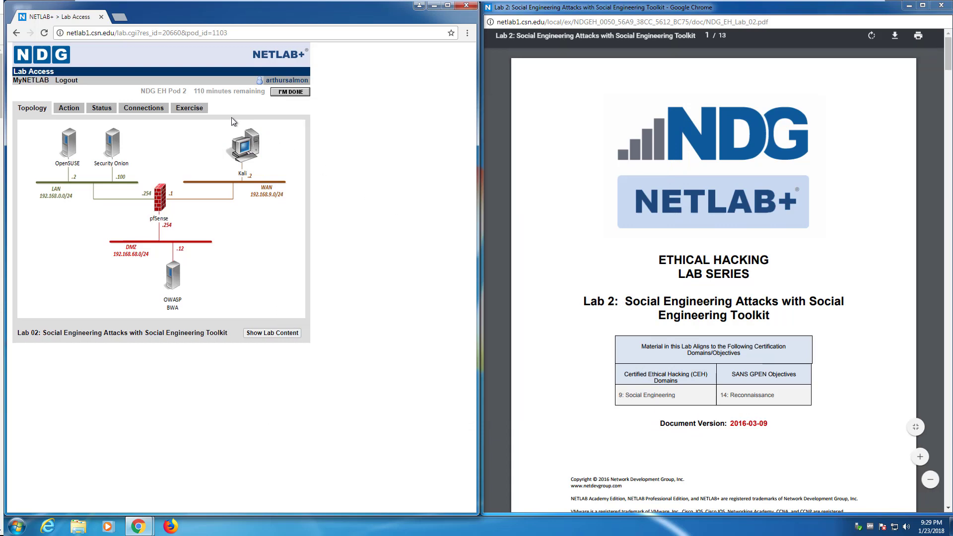
click(284, 94)
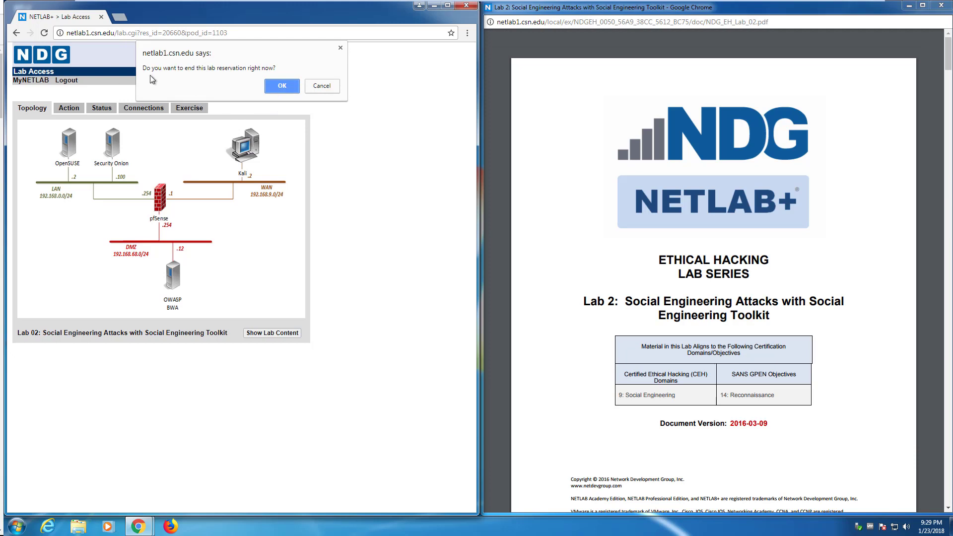
Step: Confirm ending the Pod 2 reservation, then view the Lab 02 reservation calendar in Scheduler
click(266, 87)
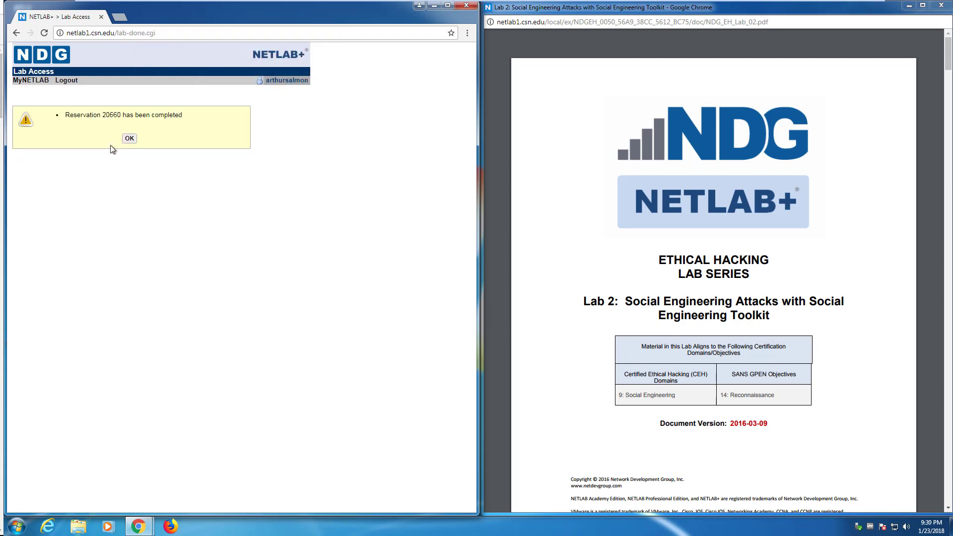
click(129, 139)
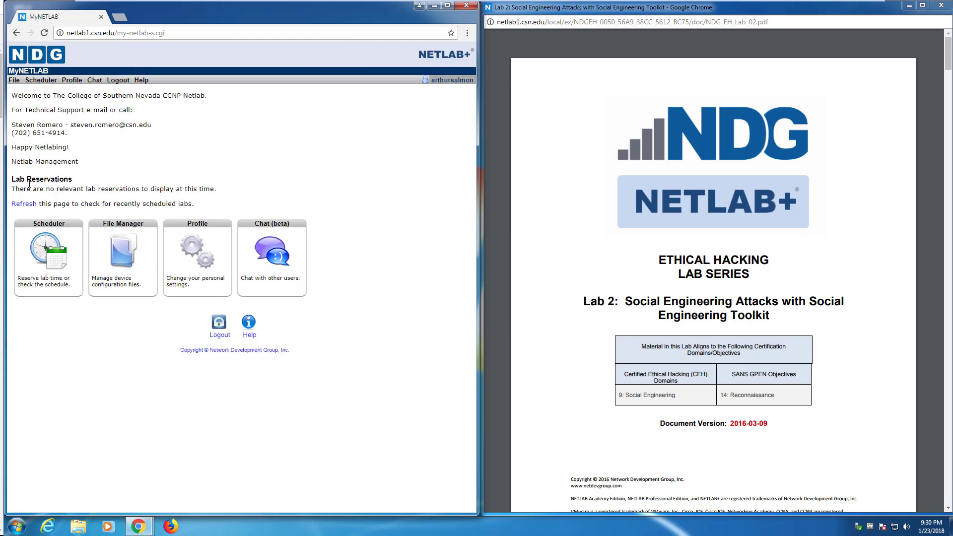
click(43, 250)
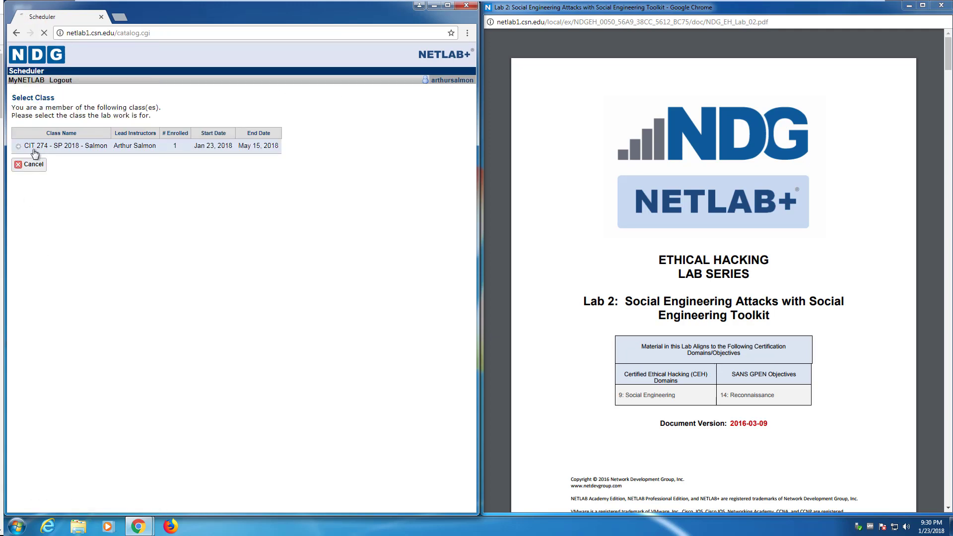
click(34, 149)
click(46, 165)
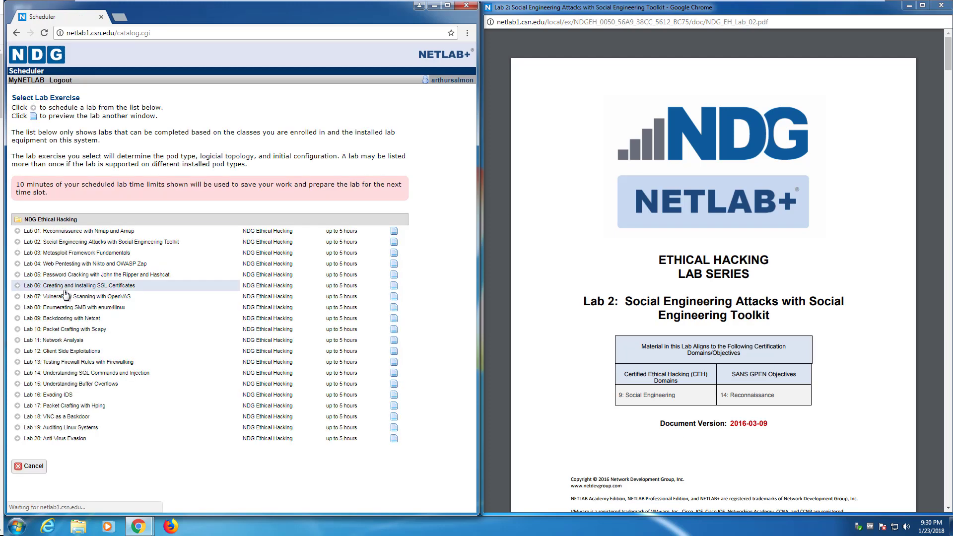
click(69, 241)
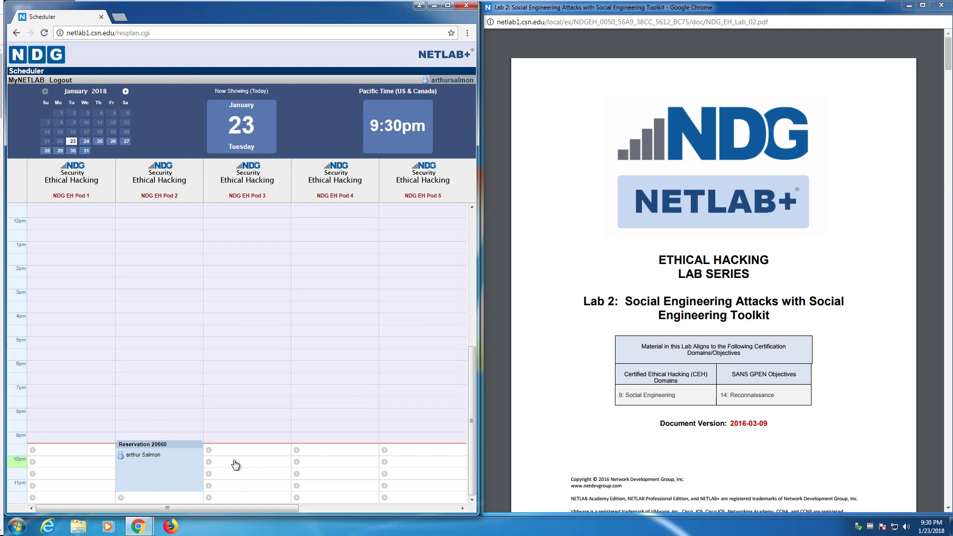
Step: Return to the MyNETLAB home page and select the technical support contact lines
click(235, 464)
click(24, 80)
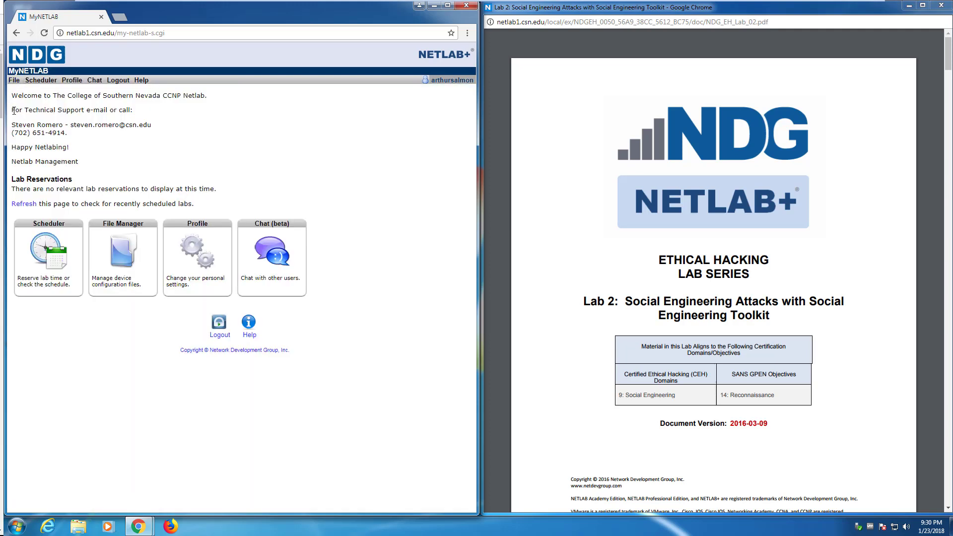
drag(11, 110, 81, 138)
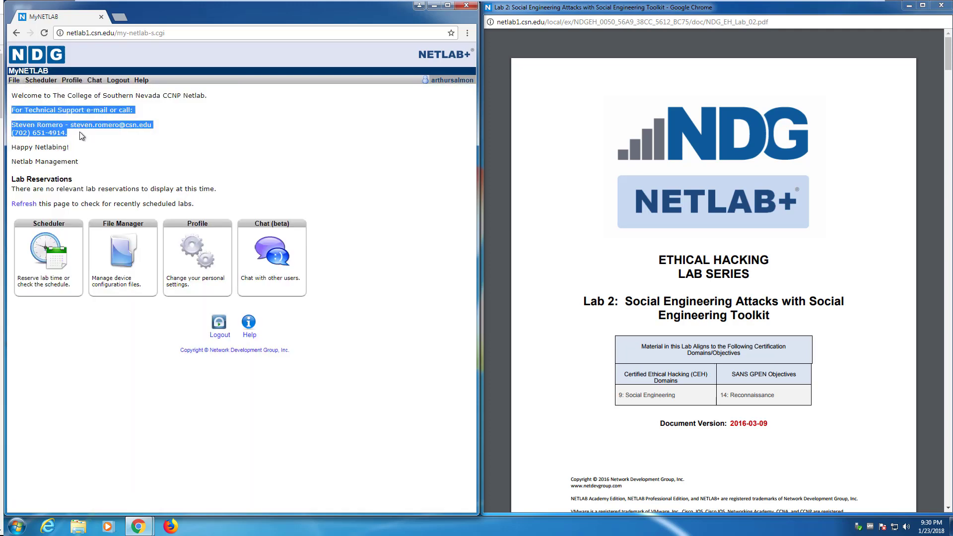